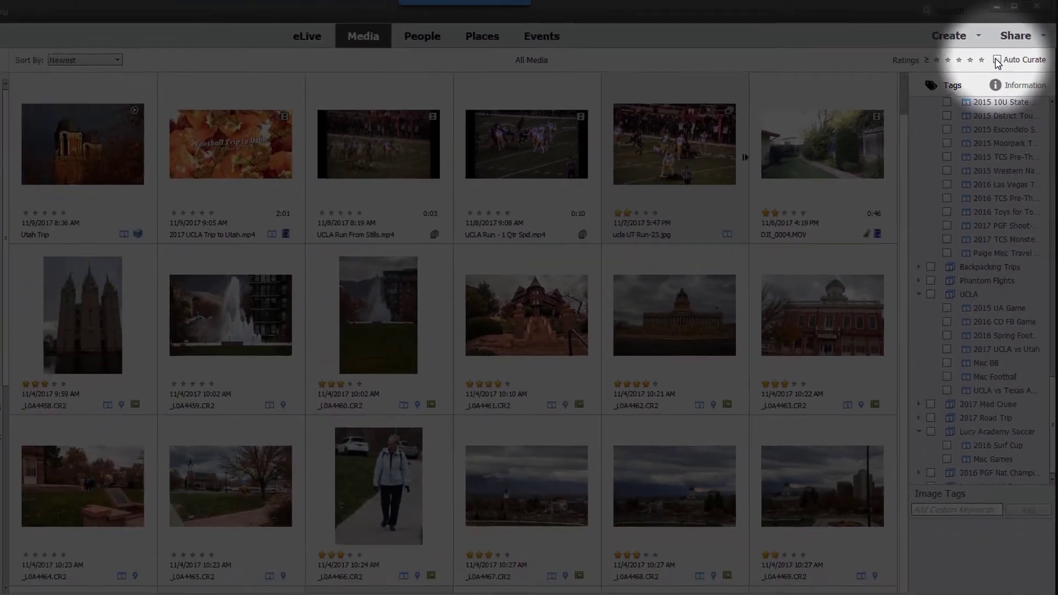
Step: Turn on Auto Curate, dismiss the 20,000-photo limit warning, and bring up the Edit menu
click(962, 95)
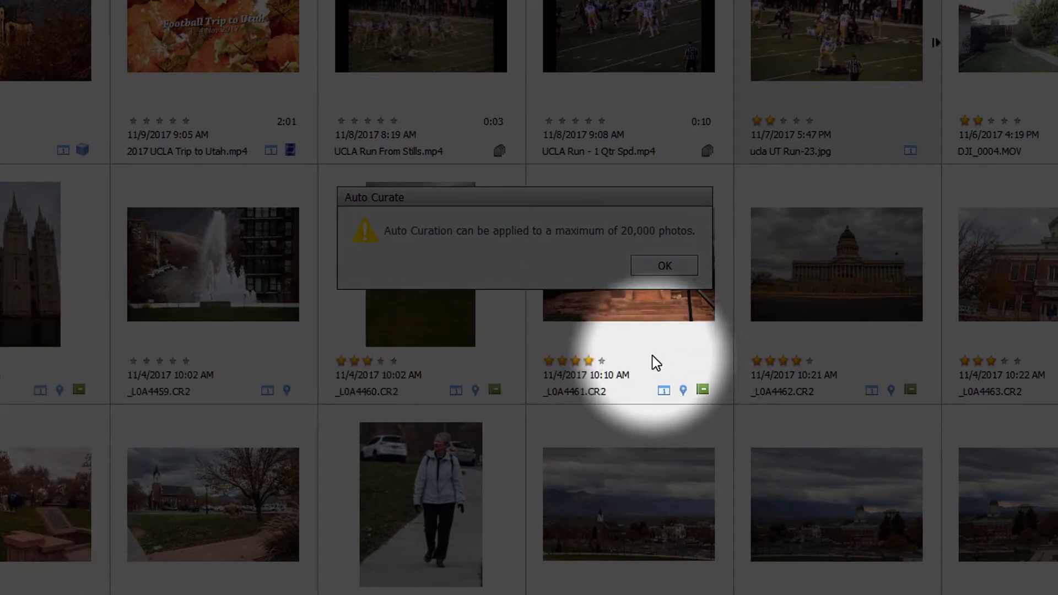
click(662, 268)
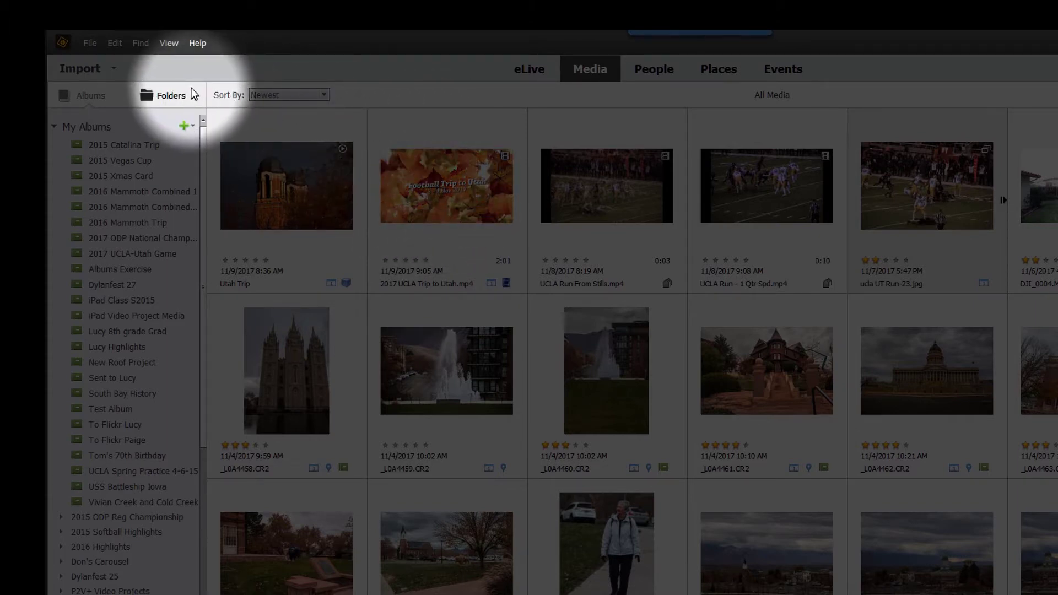
click(111, 43)
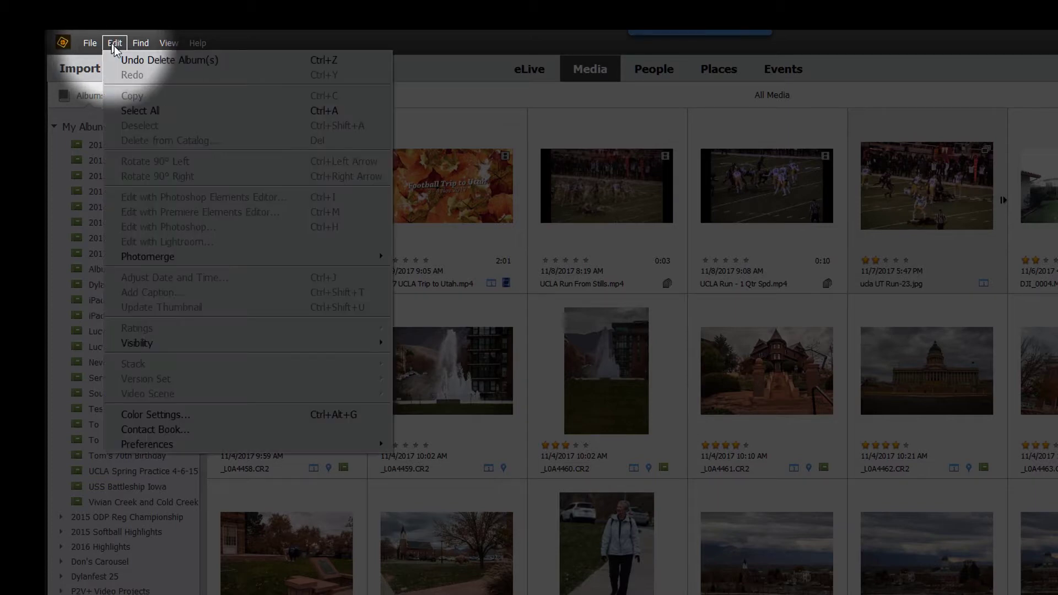
Step: In Media-Analysis preferences, enable Analyze Media for Smart Tags and Auto Curate, then apply
mouse_move(209, 450)
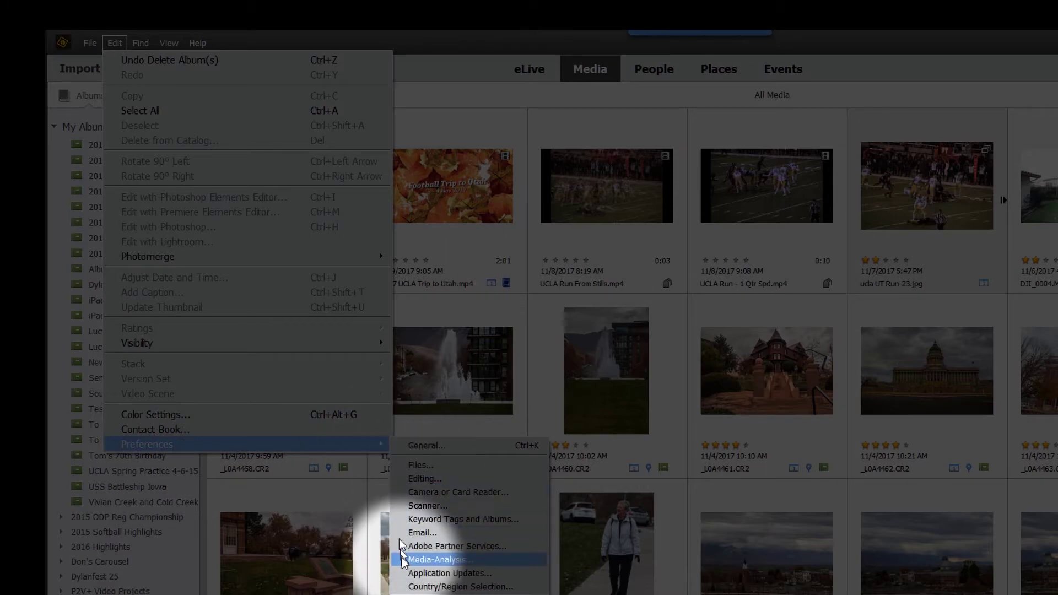
click(422, 558)
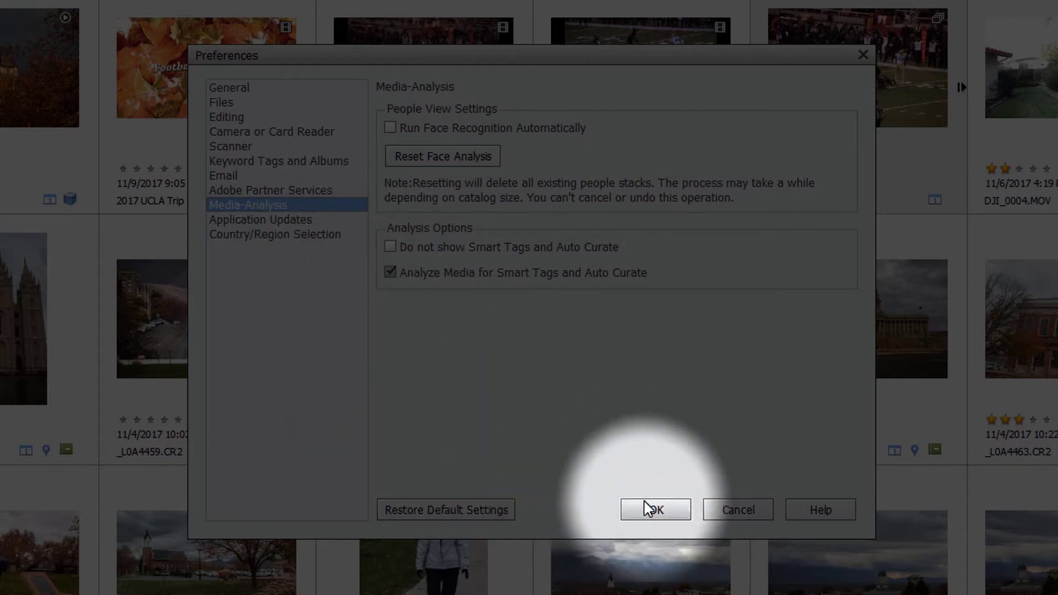
click(650, 508)
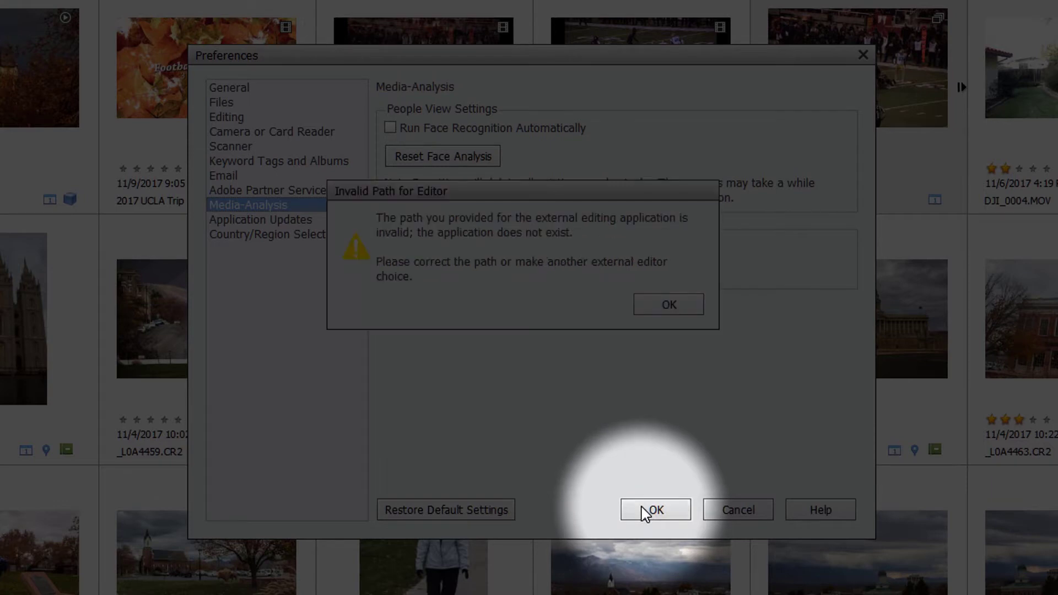
Step: Dismiss the Invalid Path for Editor warning and cancel out of Preferences
click(667, 312)
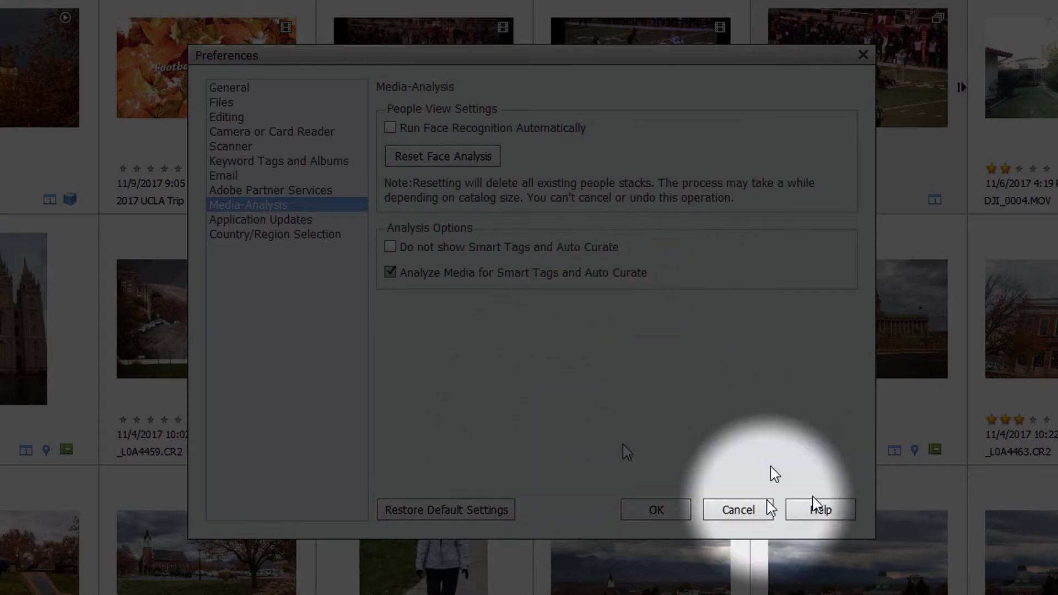
click(735, 511)
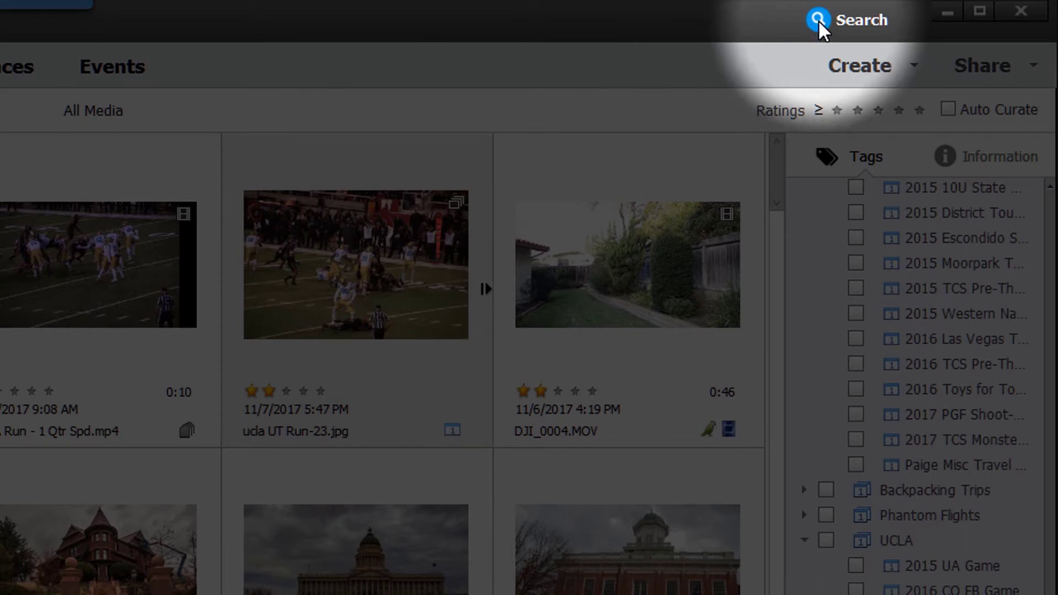
Step: In the search view, browse the Folders, Keywords, Albums and People groupings
click(818, 20)
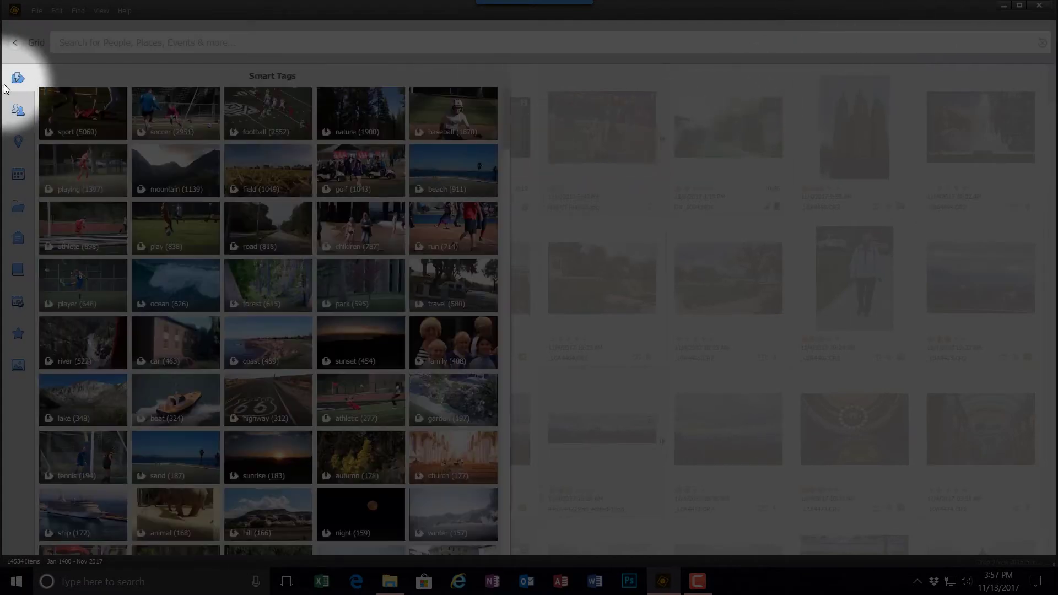
click(19, 110)
click(14, 212)
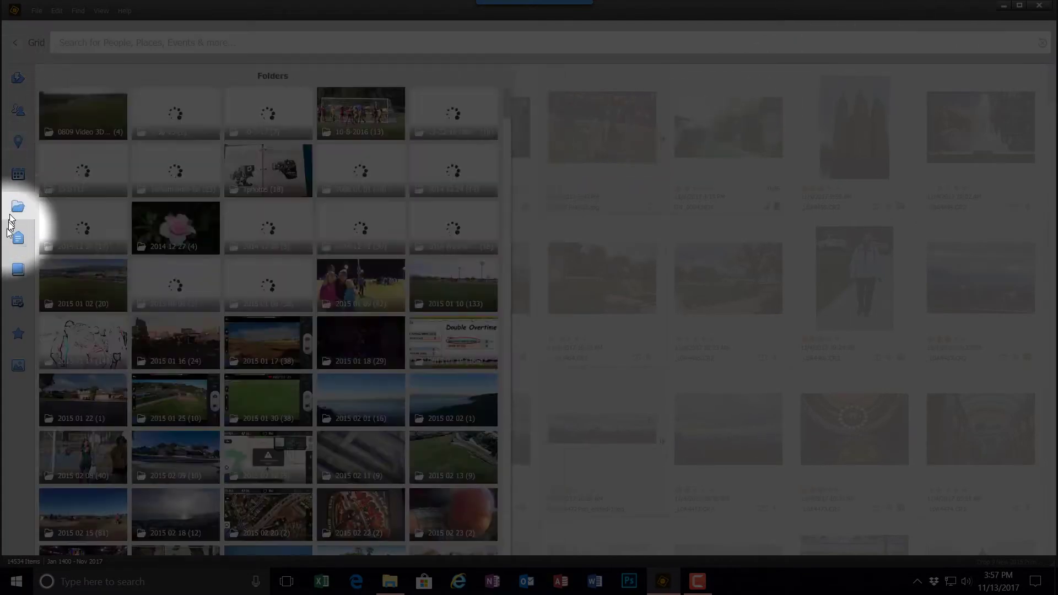
click(18, 238)
click(19, 269)
click(18, 238)
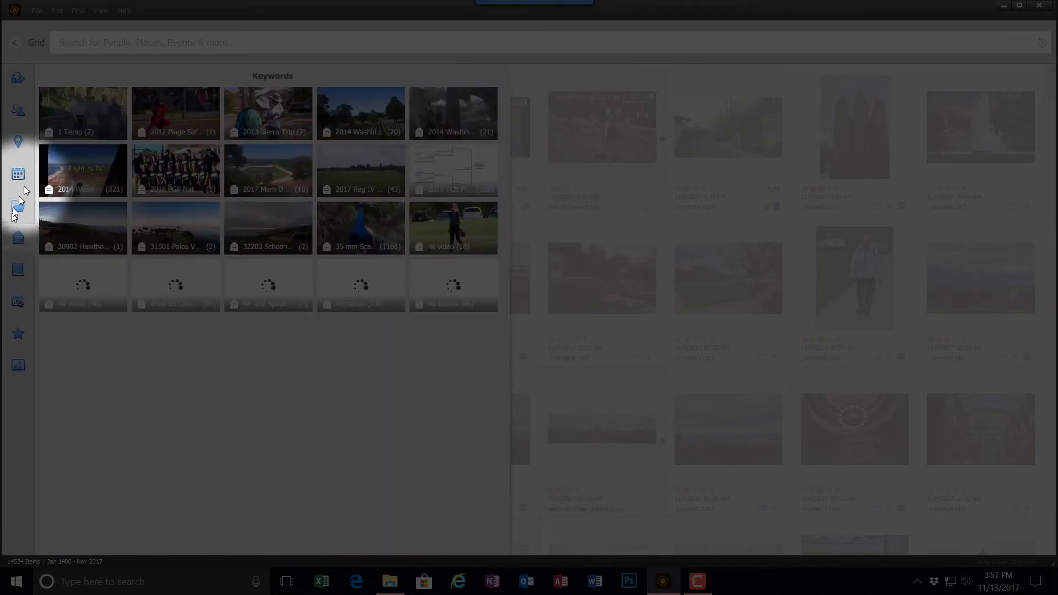
click(18, 110)
click(22, 79)
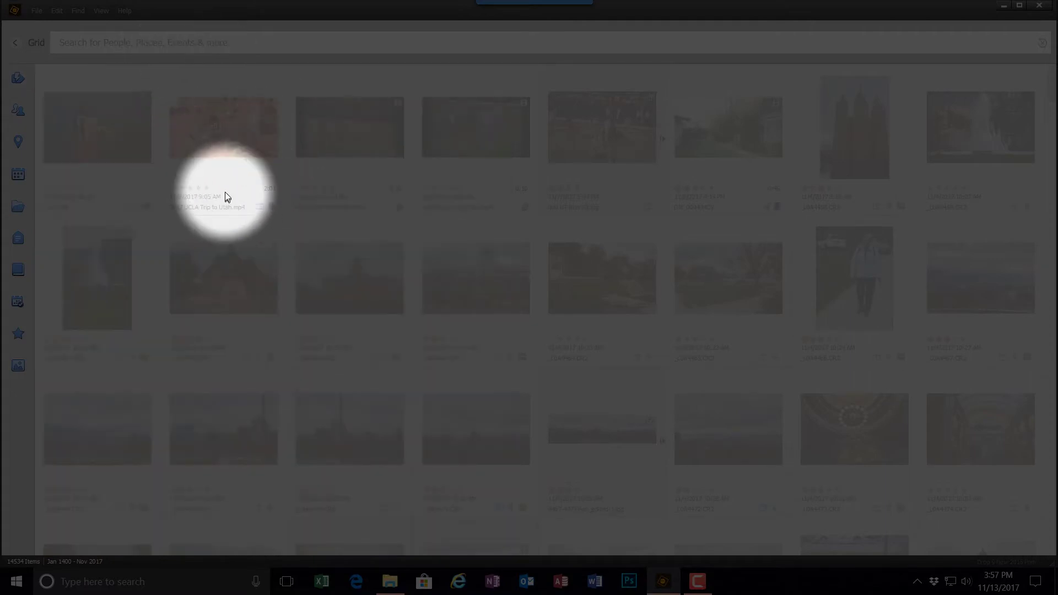
Step: Return to Smart Tags and scroll down to the sunrise (183) tag
click(18, 77)
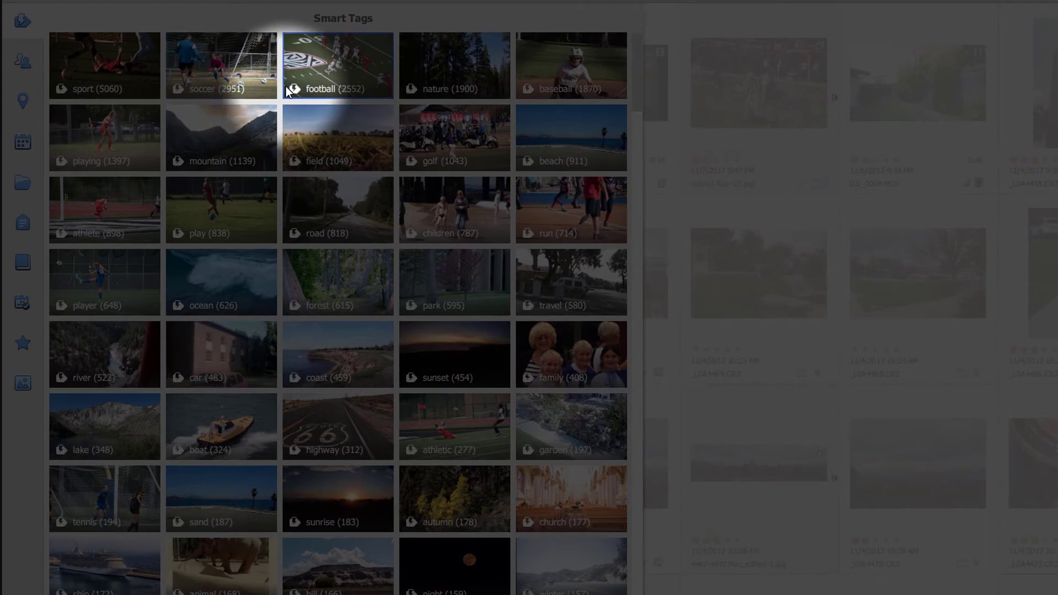
scroll(286, 89, down, 3)
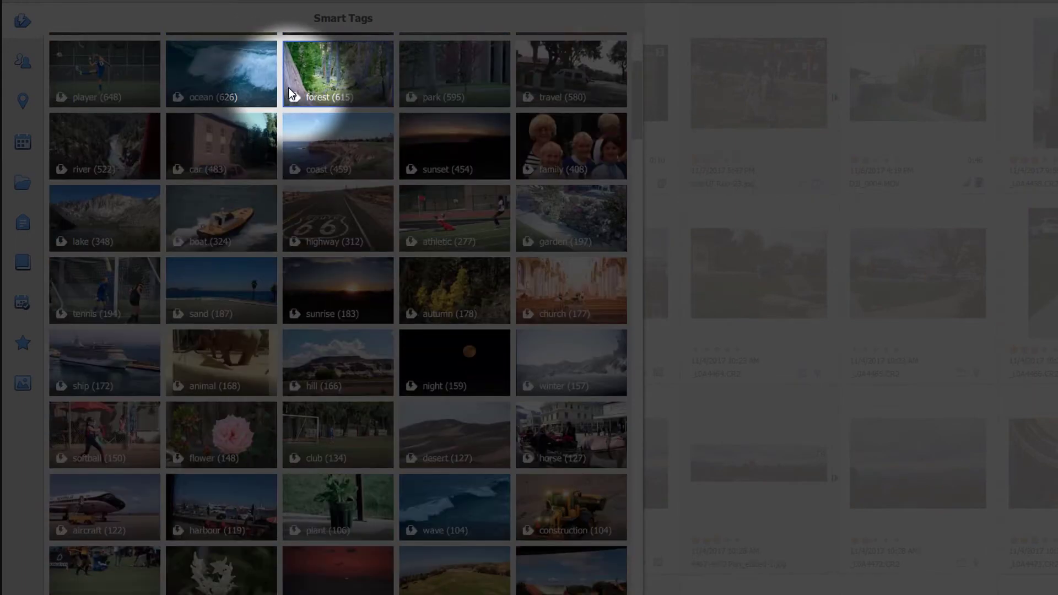
scroll(289, 87, down, 1)
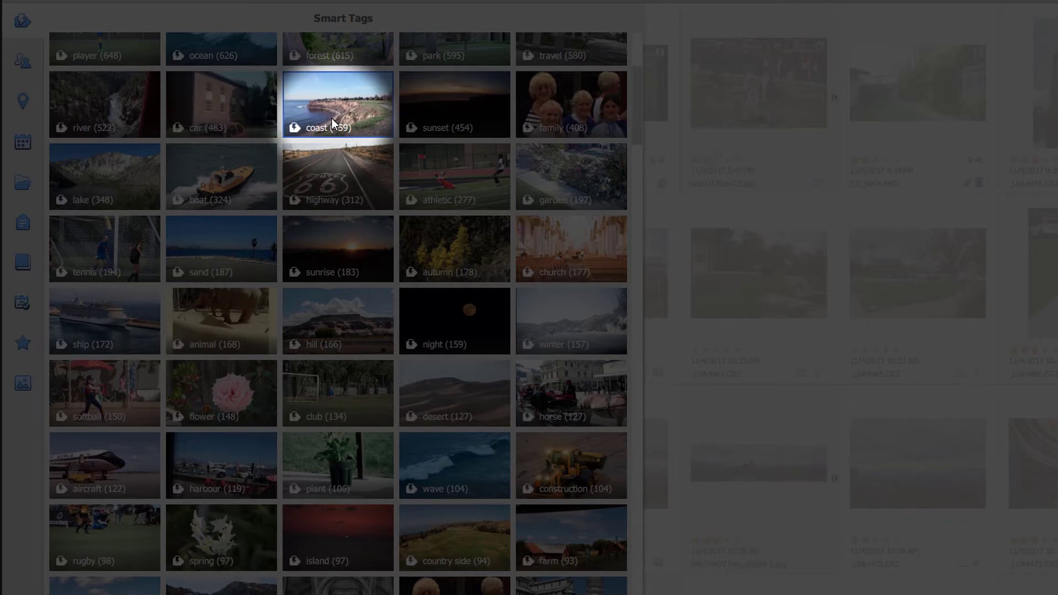
scroll(332, 118, down, 1)
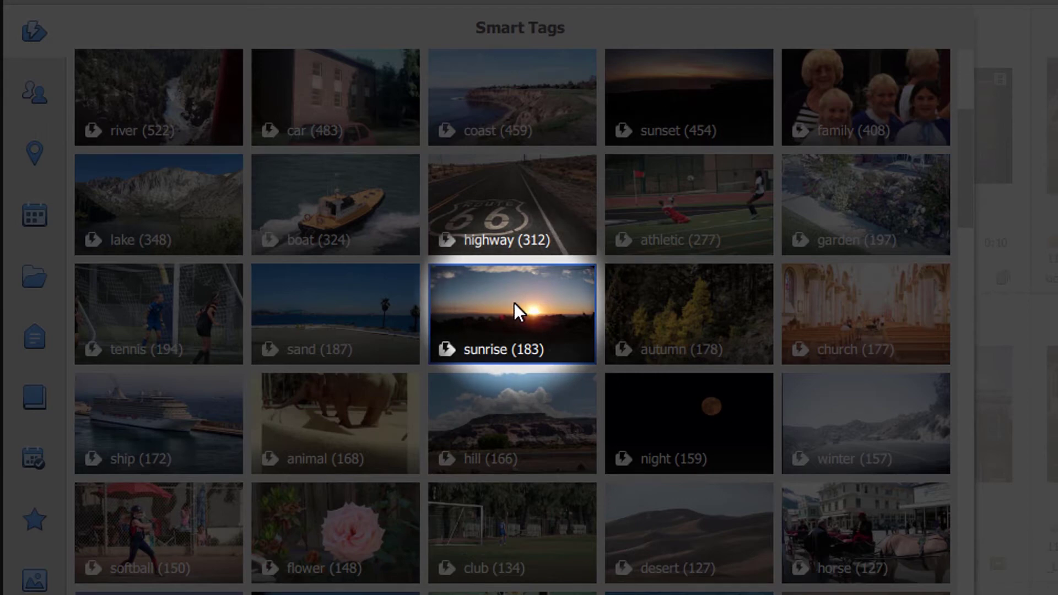
Step: Filter by the sunrise Smart Tag, close the tag list, and scroll through all matching photos
click(513, 303)
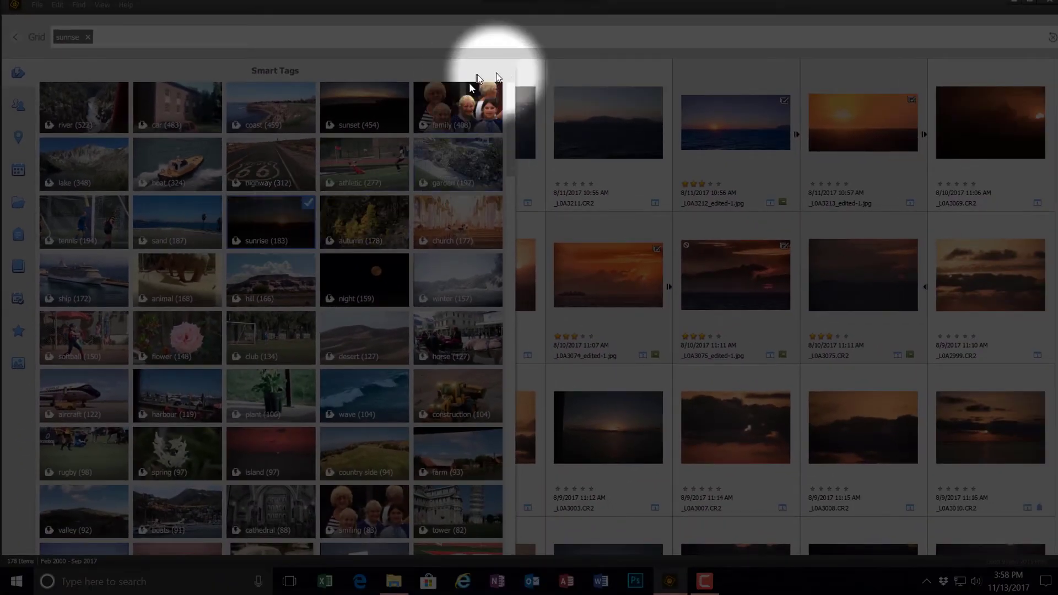
click(593, 75)
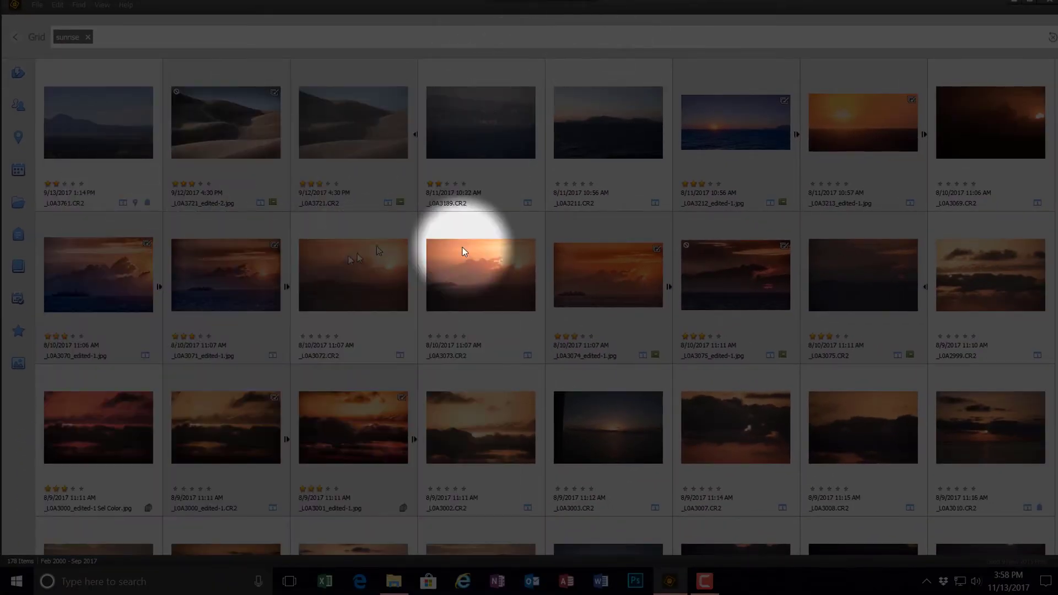
scroll(543, 259, down, 3)
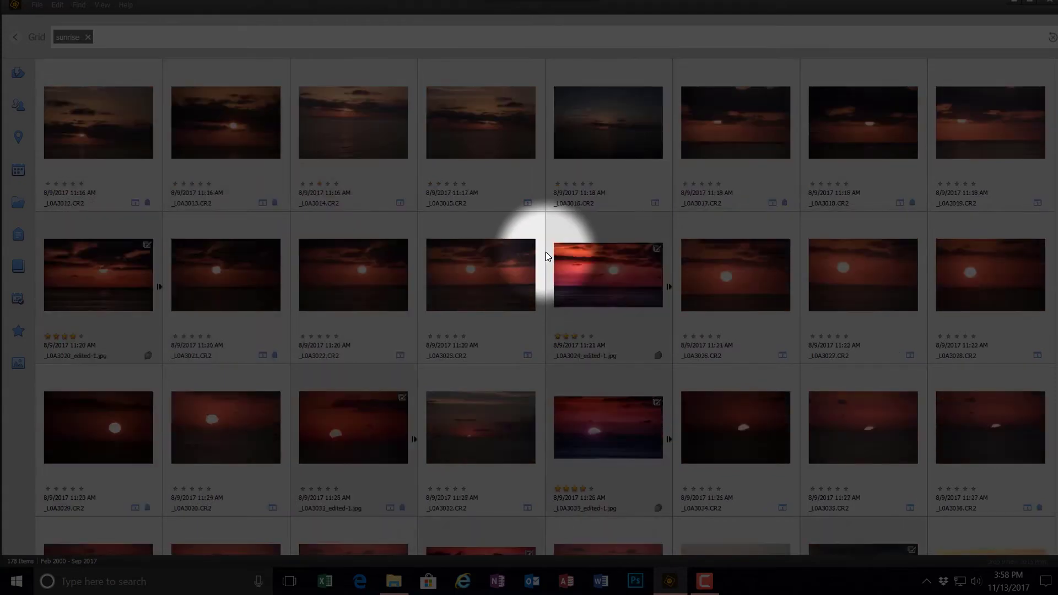
scroll(545, 255, down, 10)
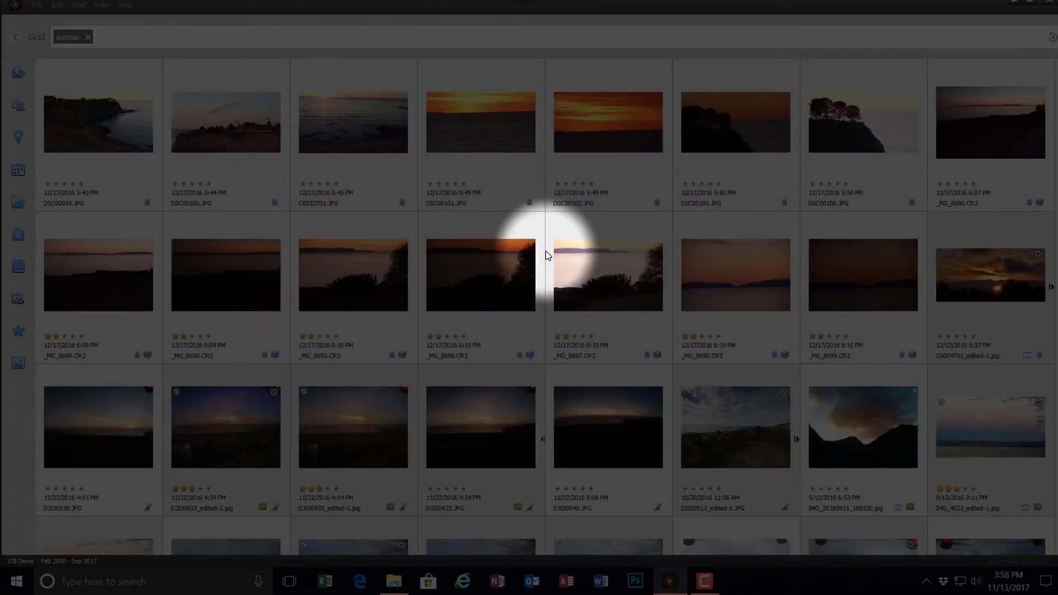
scroll(546, 250, down, 5)
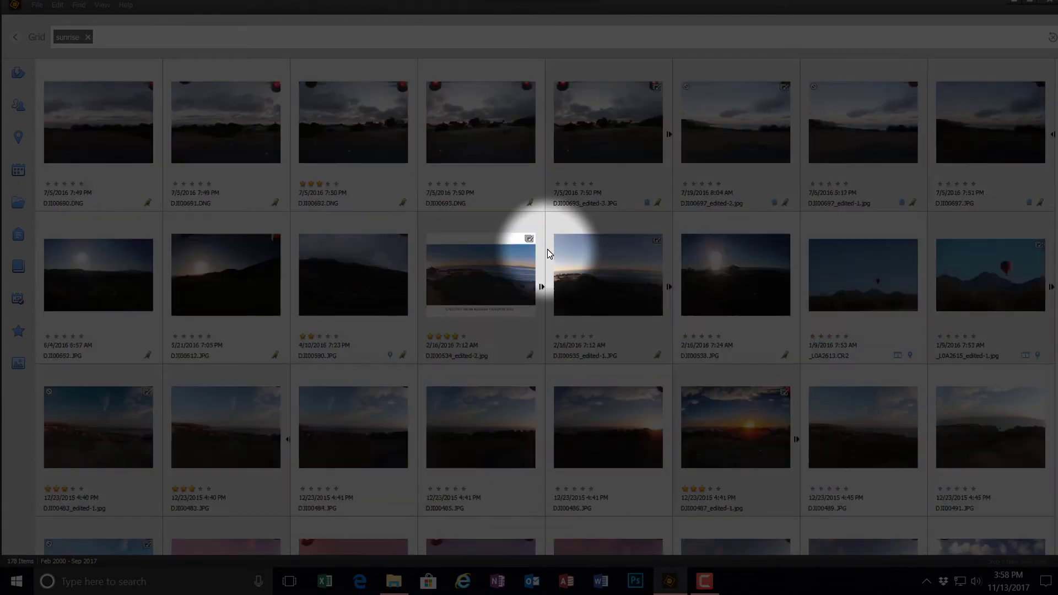
scroll(547, 249, down, 5)
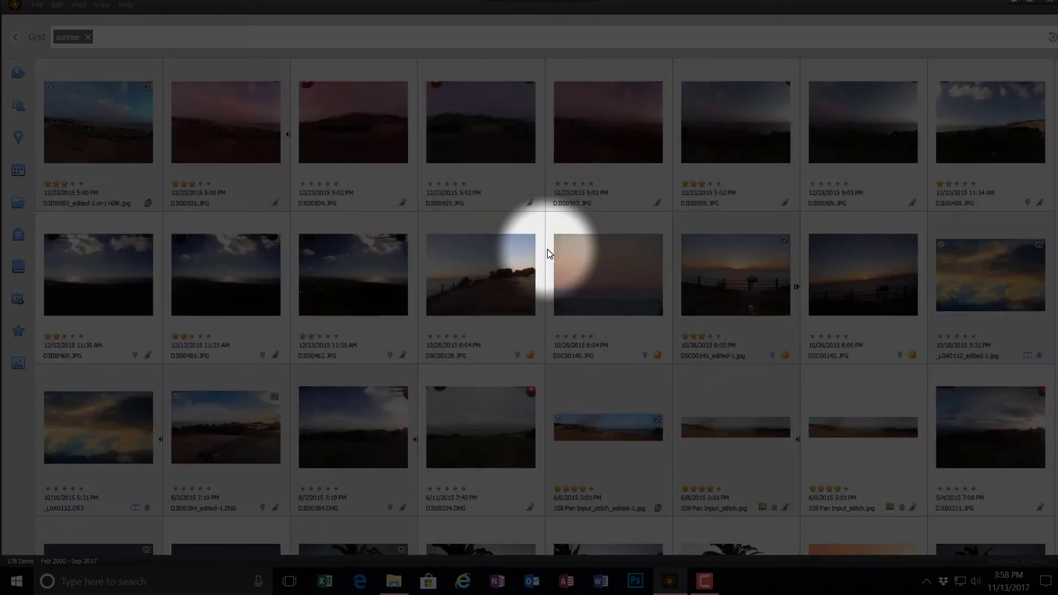
scroll(547, 253, down, 8)
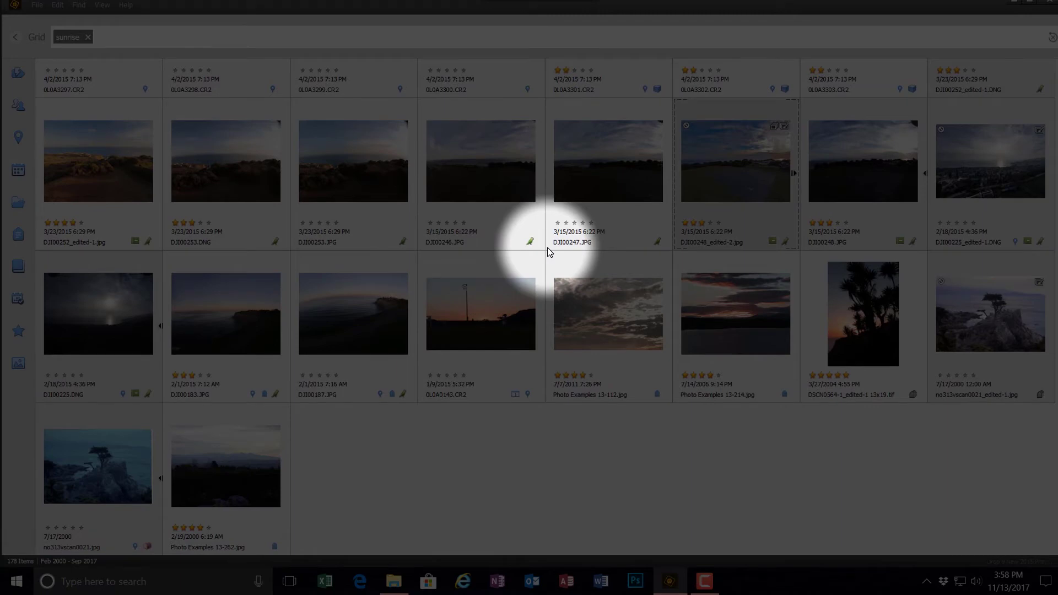
scroll(548, 252, up, 8)
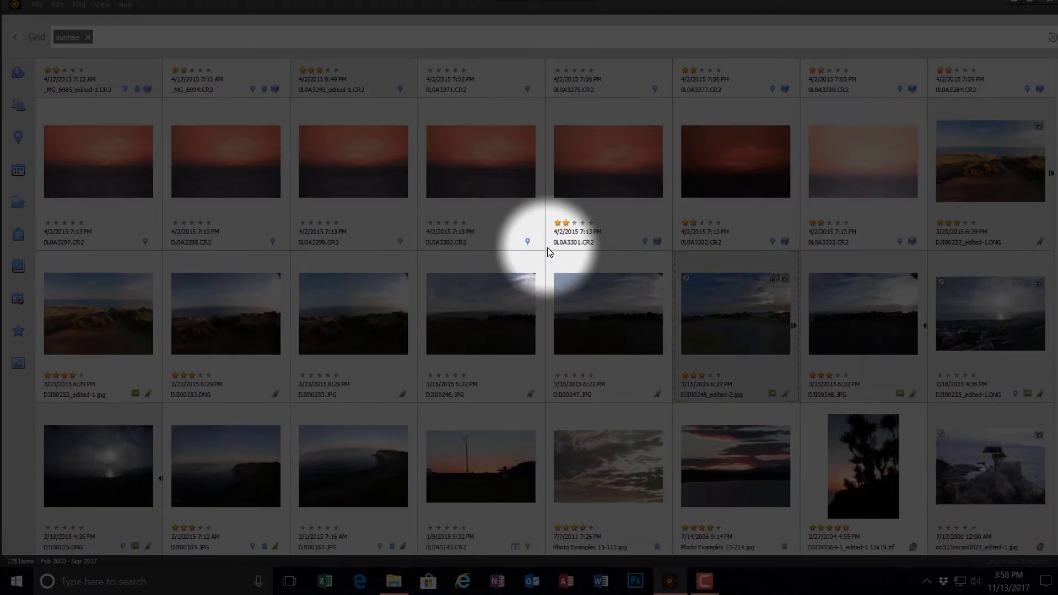
scroll(548, 251, up, 8)
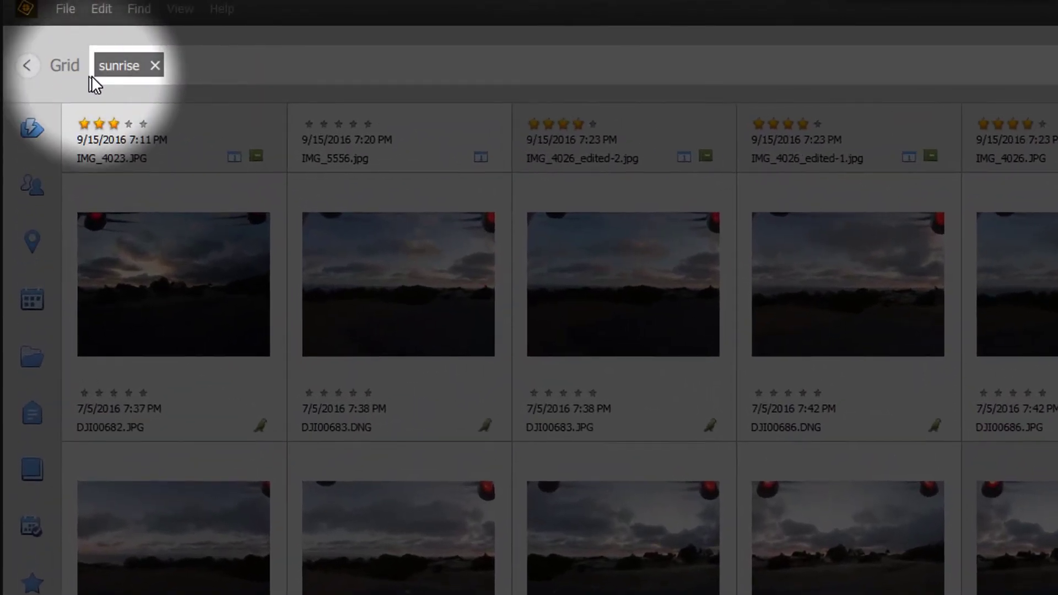
click(32, 128)
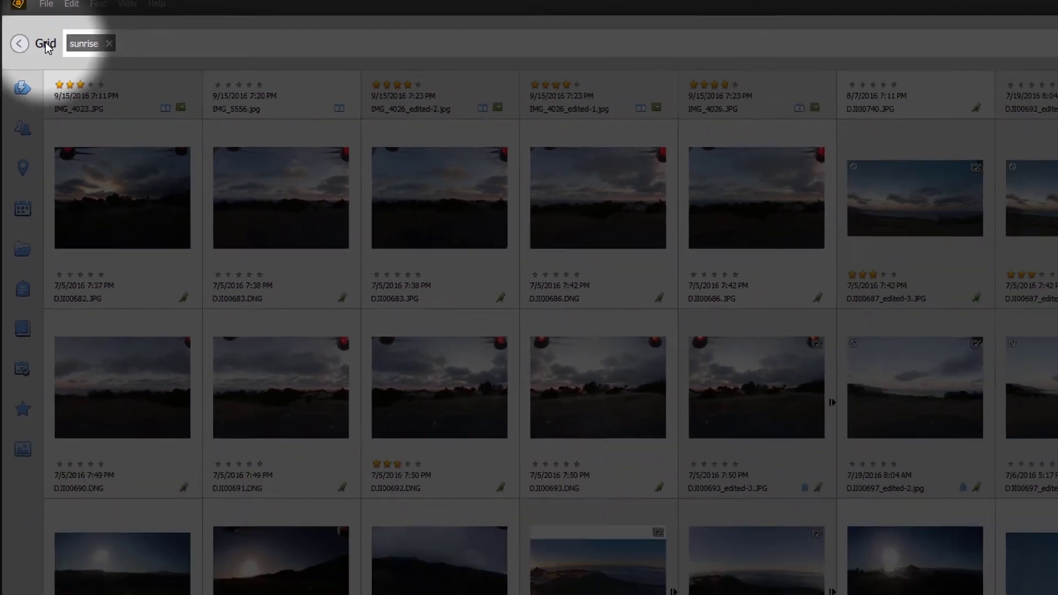
Step: Return to the Media view with the sunrise search and enable Auto Curate, showing 50 of 208
click(64, 65)
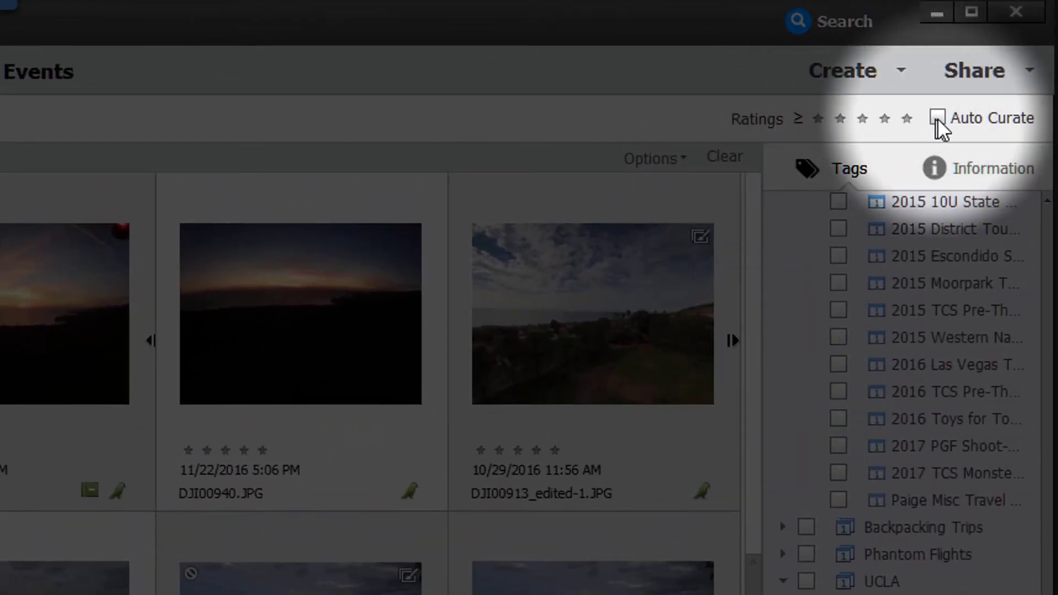
click(936, 120)
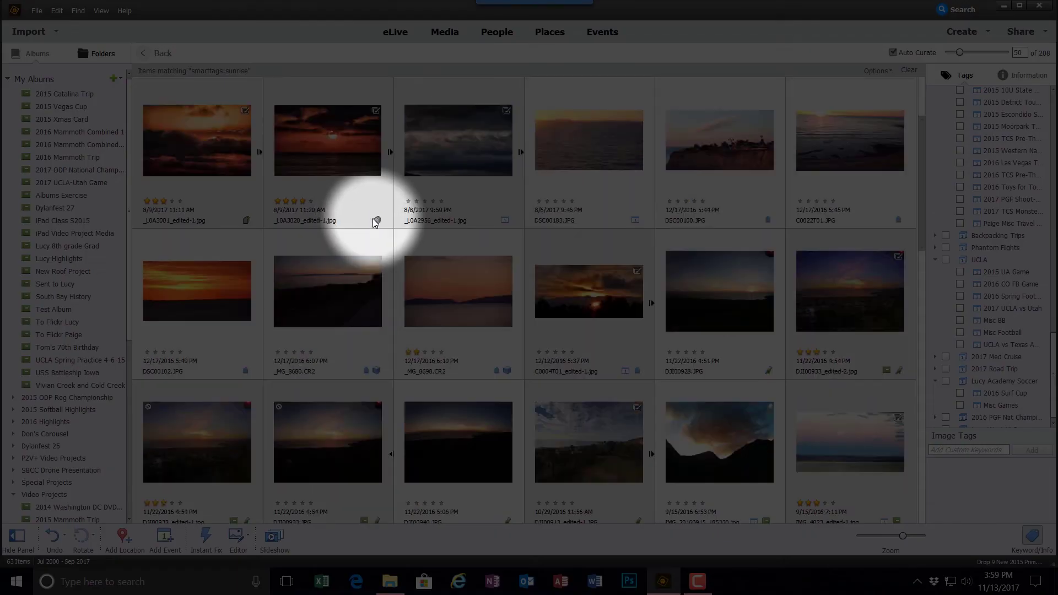
scroll(374, 221, down, 10)
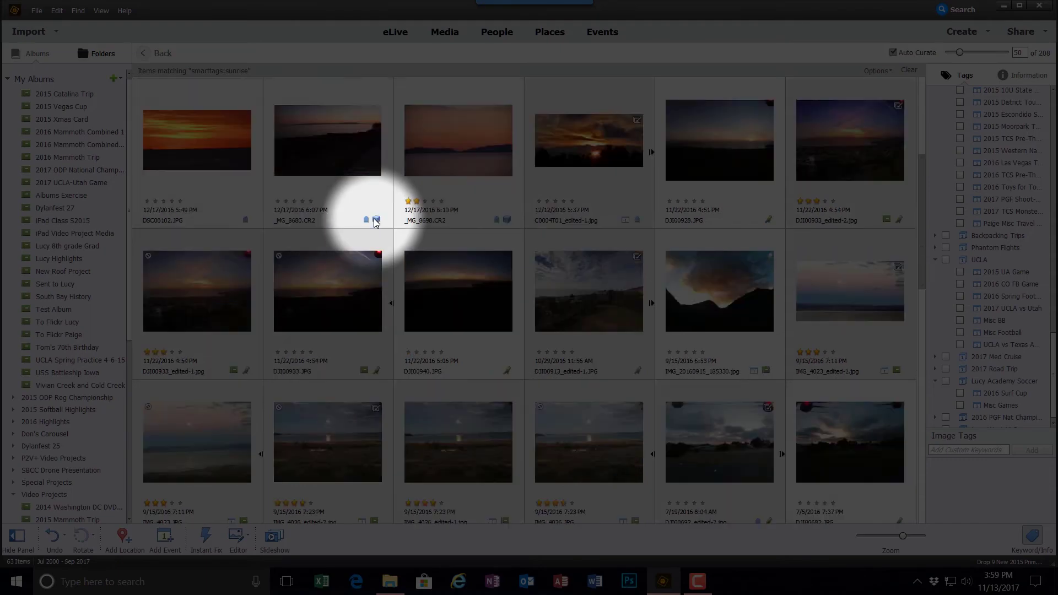
scroll(374, 221, down, 10)
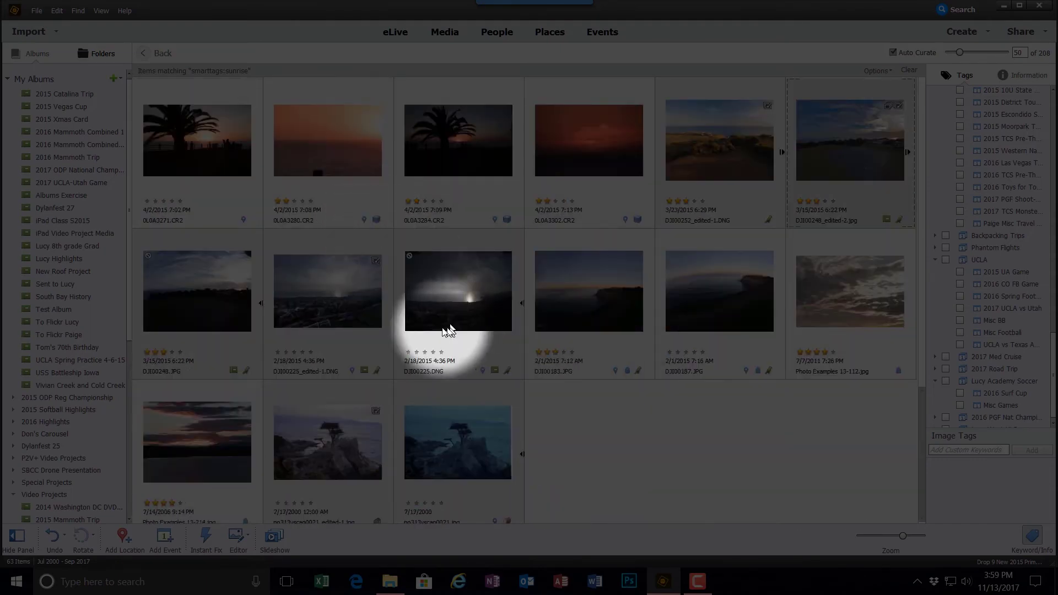
scroll(491, 338, up, 3)
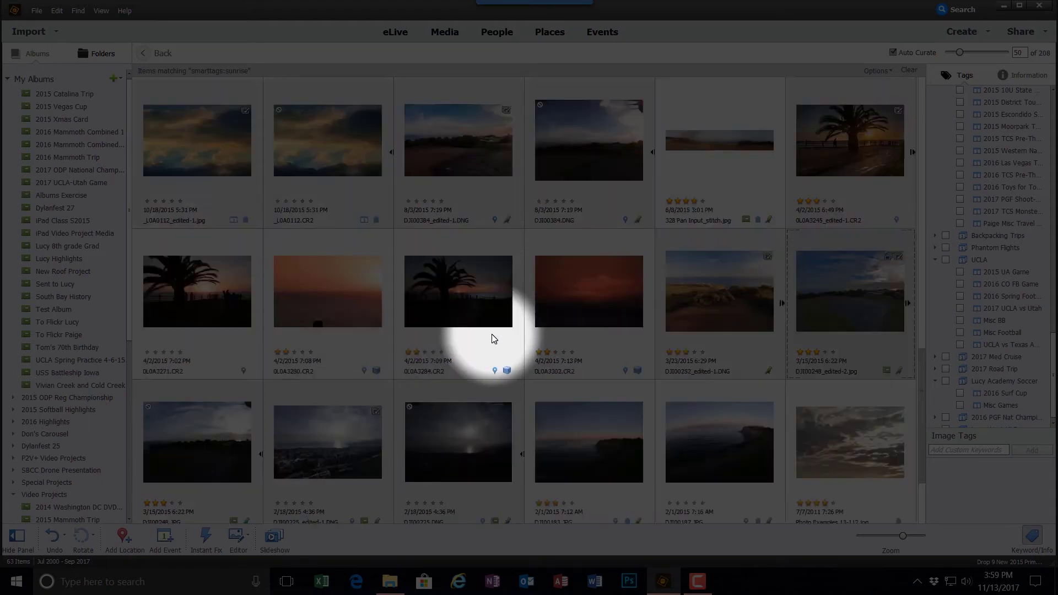
scroll(491, 341, up, 8)
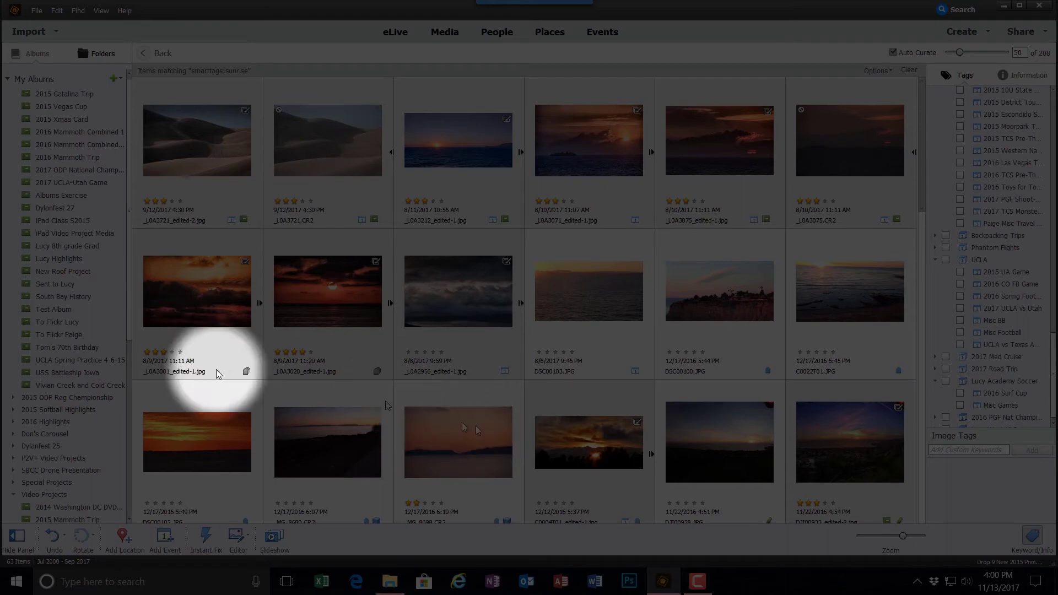
scroll(634, 250, down, 3)
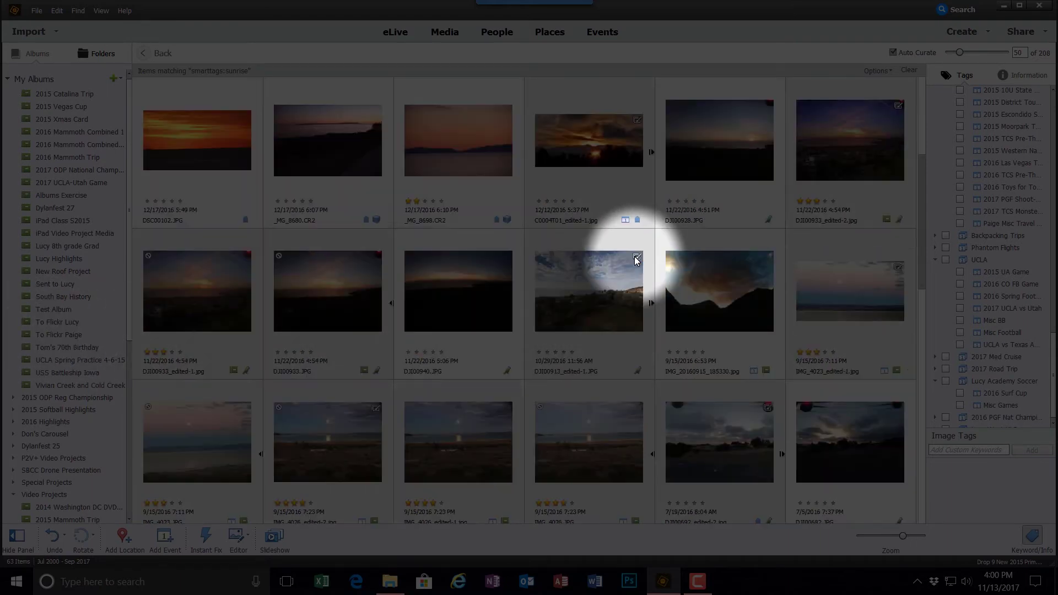
scroll(637, 260, down, 10)
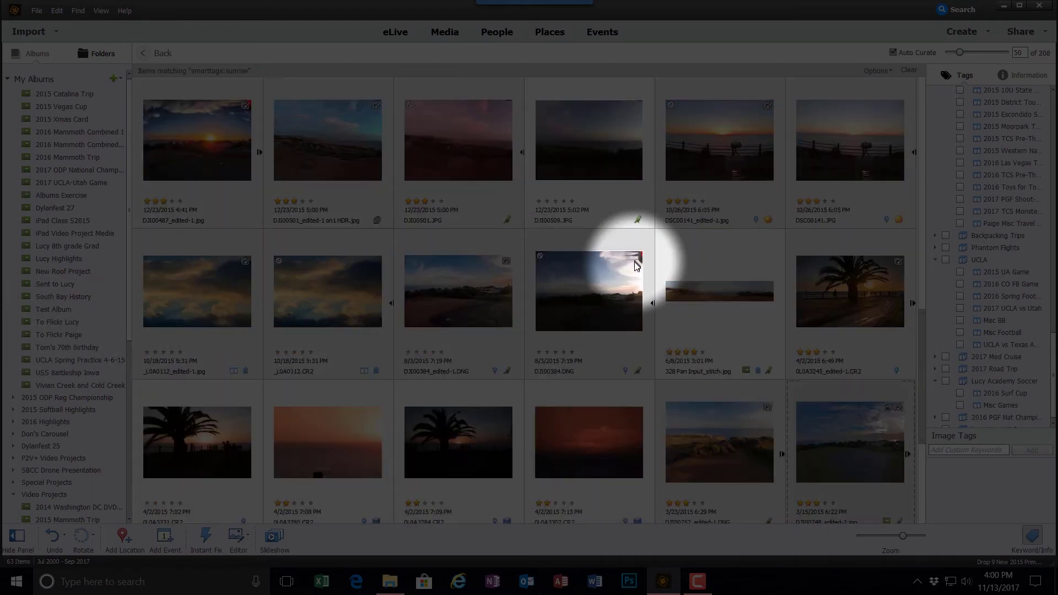
scroll(634, 275, down, 4)
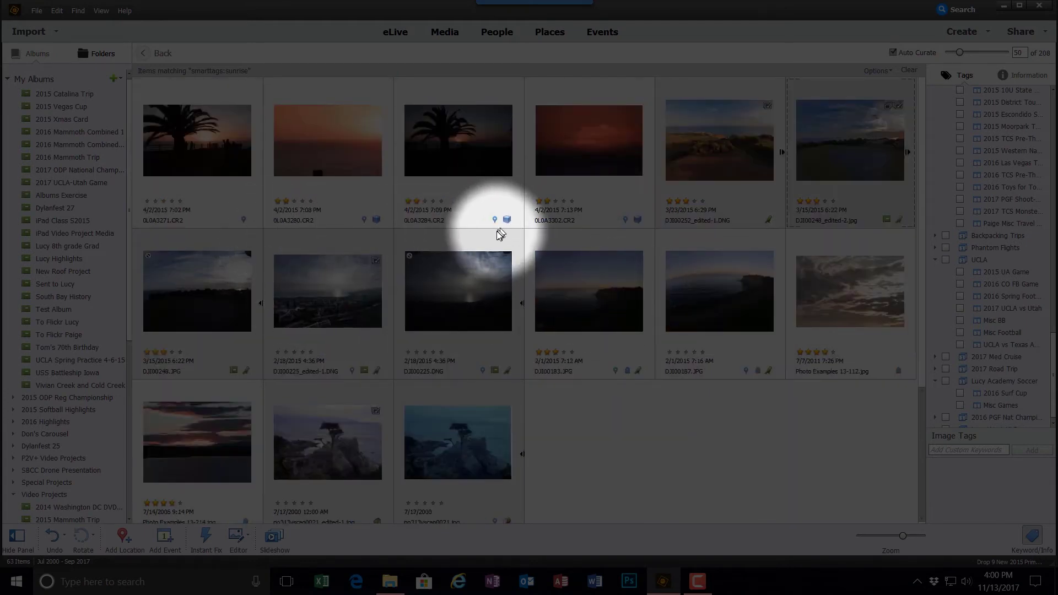
scroll(497, 239, up, 6)
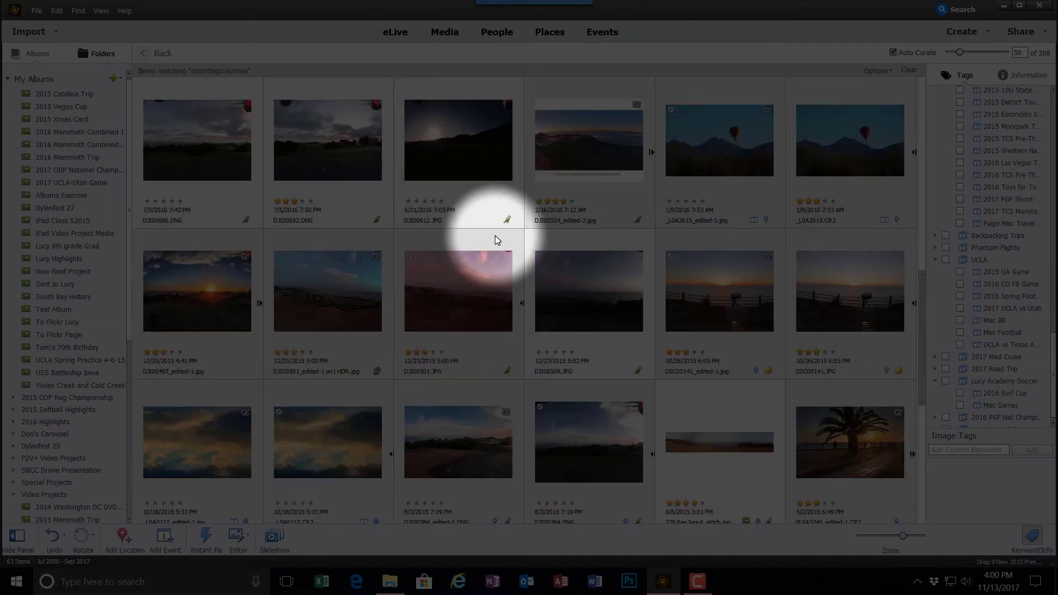
scroll(496, 242, up, 4)
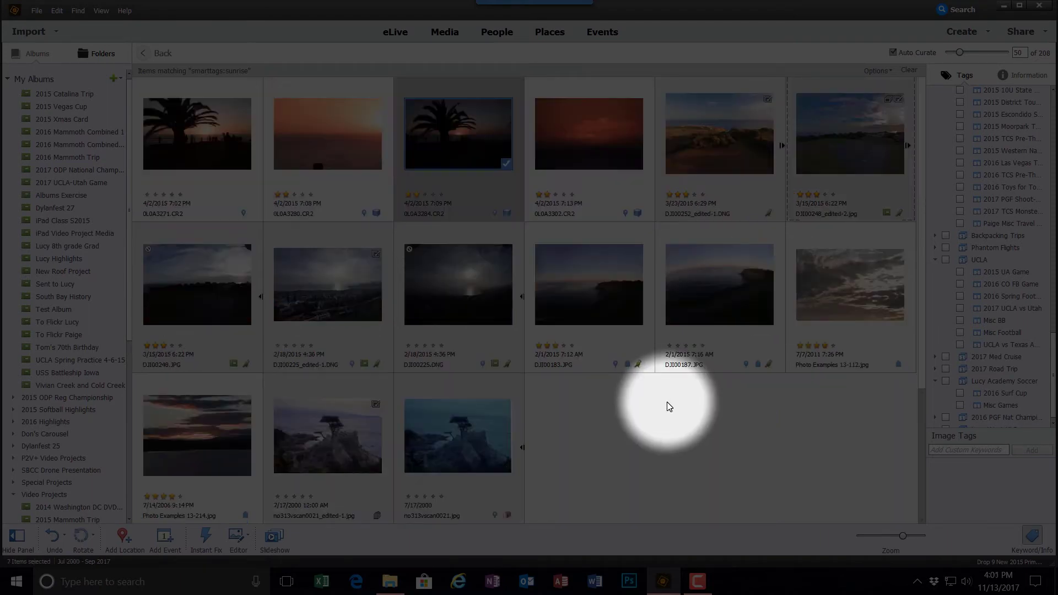
Step: Scroll back up to the December 2016 sunrise shots at the top of the results
scroll(669, 406, up, 5)
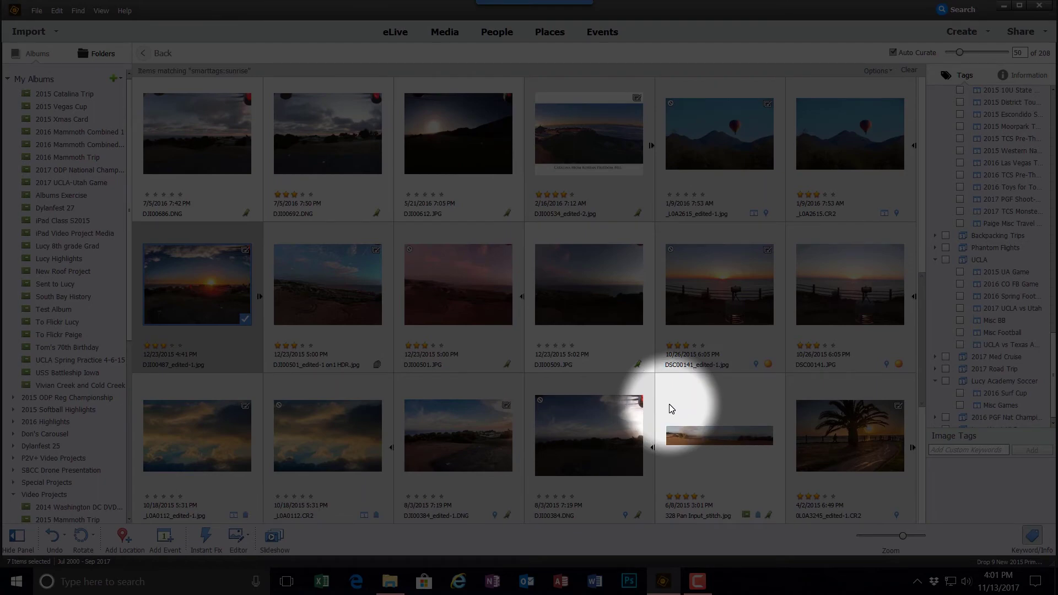
scroll(667, 419, up, 5)
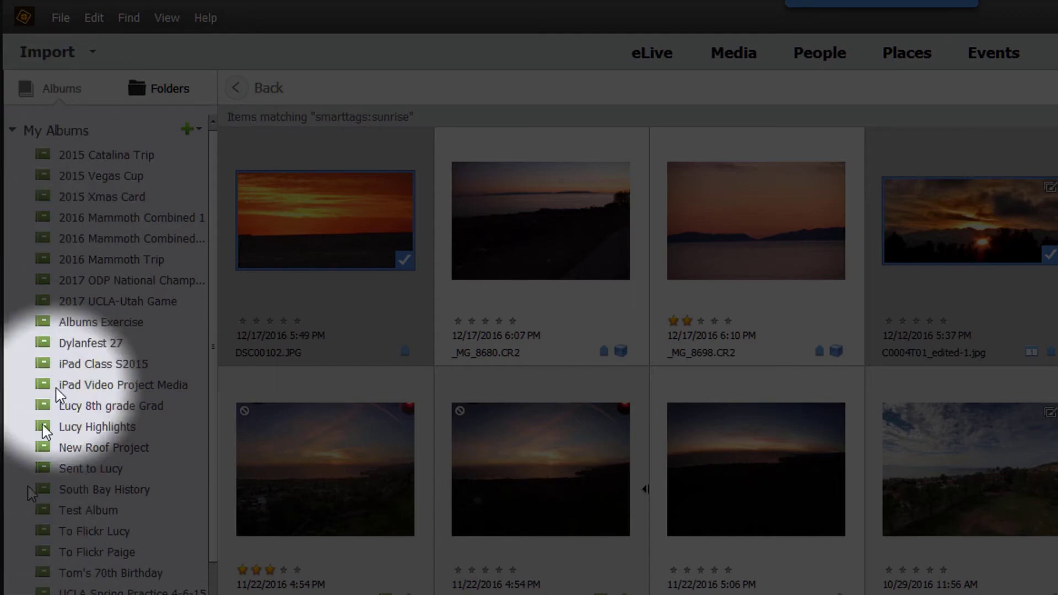
Step: Create album 'PSE 2018 Auto Curate Demo' in the Special Projects category from the seven photos
click(186, 130)
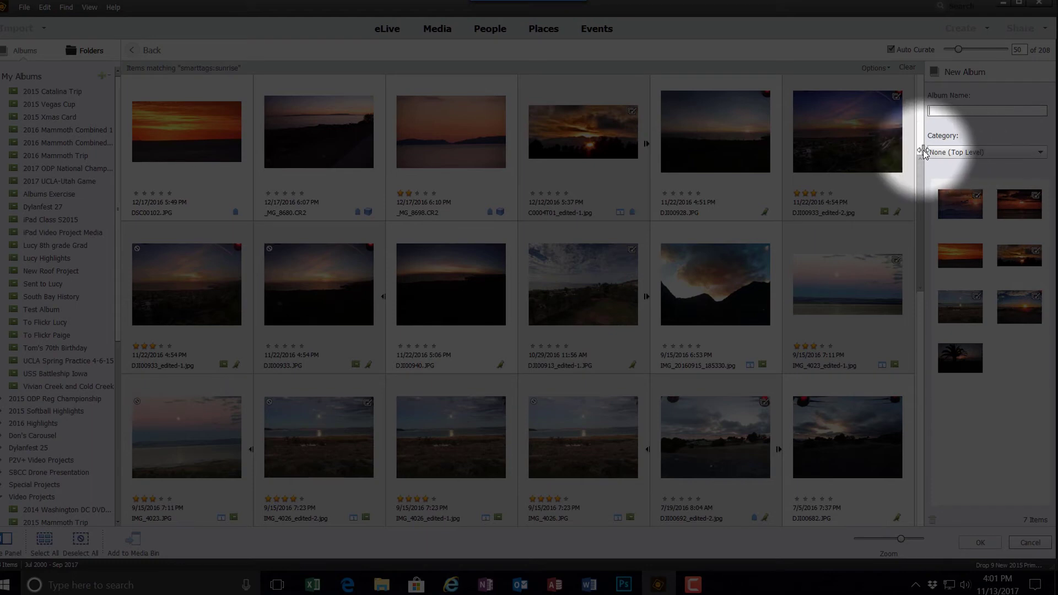
click(1040, 153)
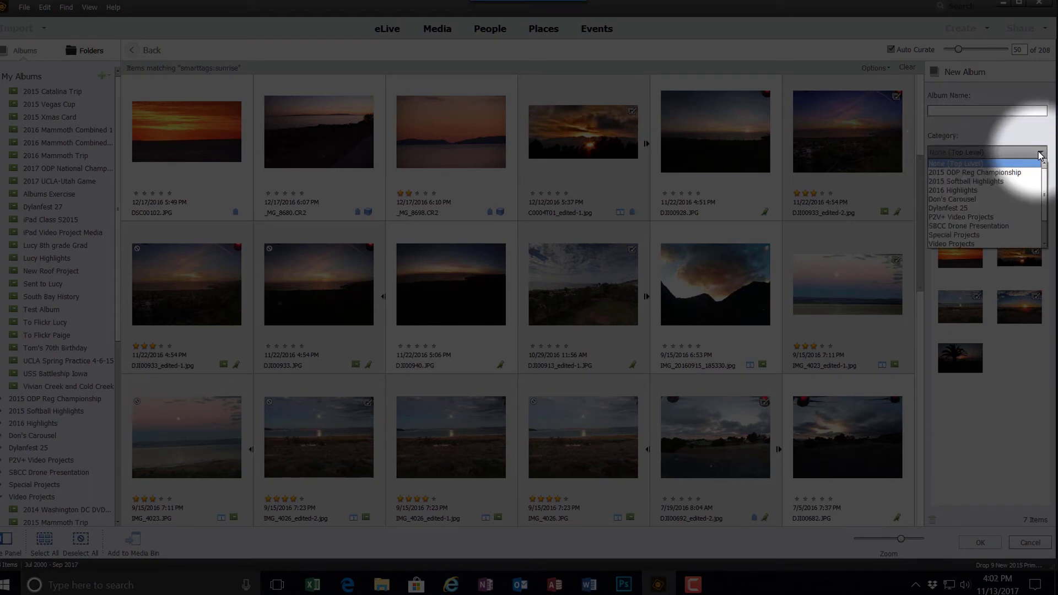
click(938, 236)
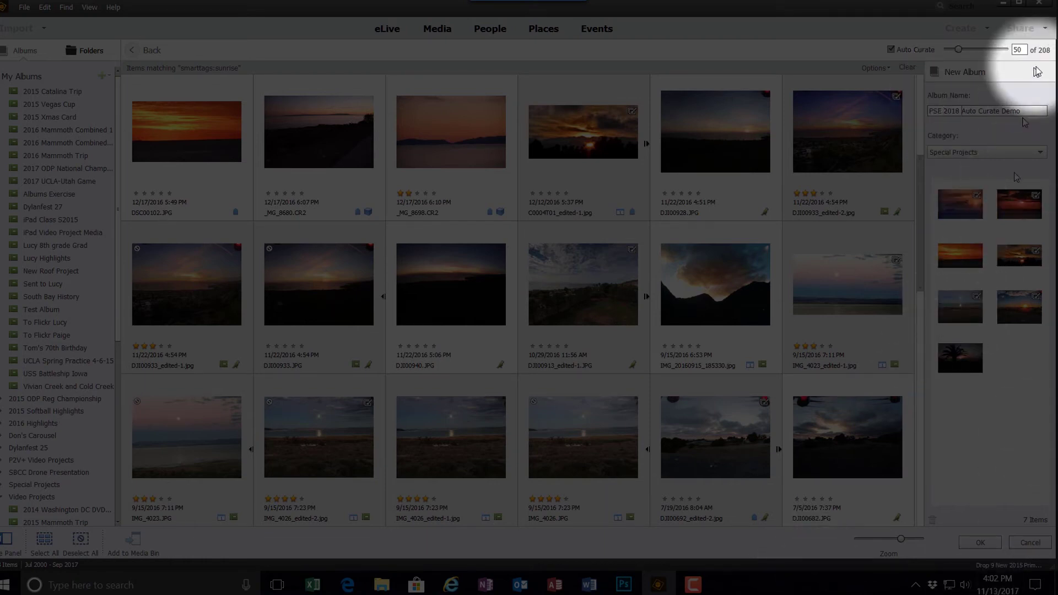
click(974, 542)
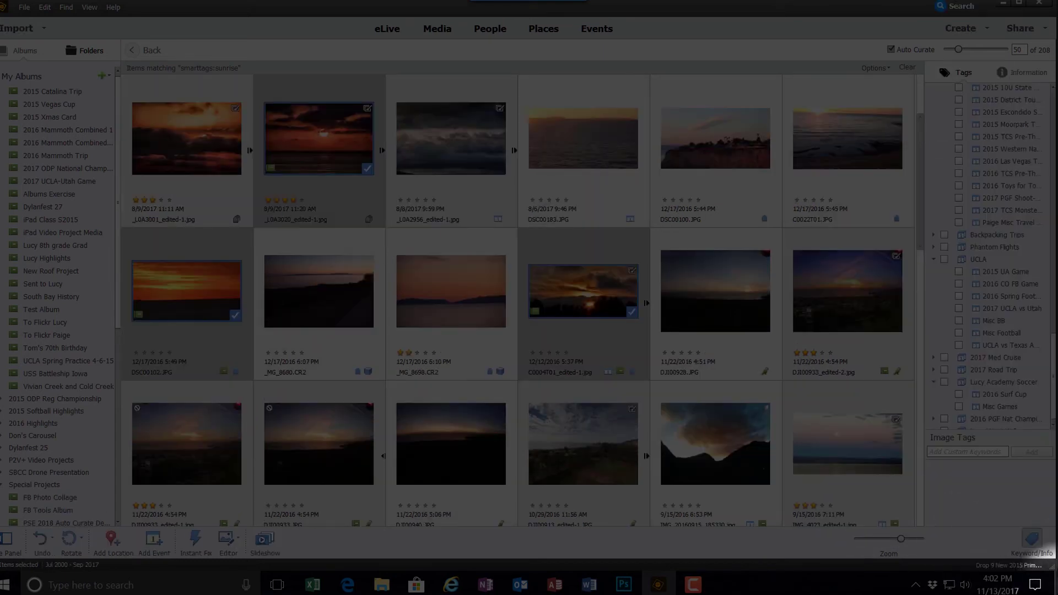
Step: Clear the sunrise search to show the full All Media grid
click(430, 31)
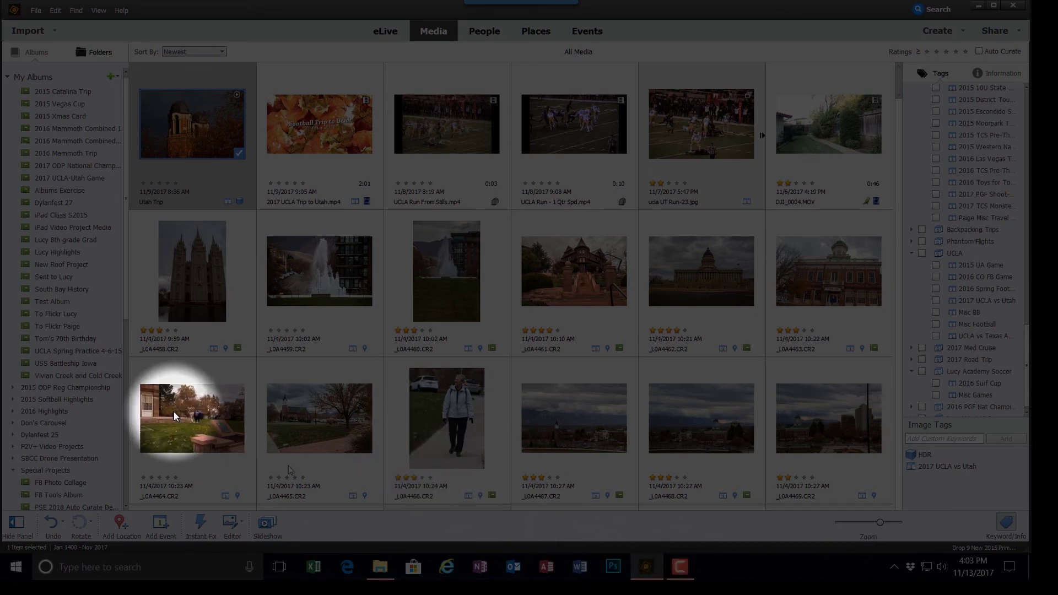
Step: Scroll the Albums list to Special Projects and open the PSE 2018 Auto Curate Demo album
scroll(61, 367, down, 4)
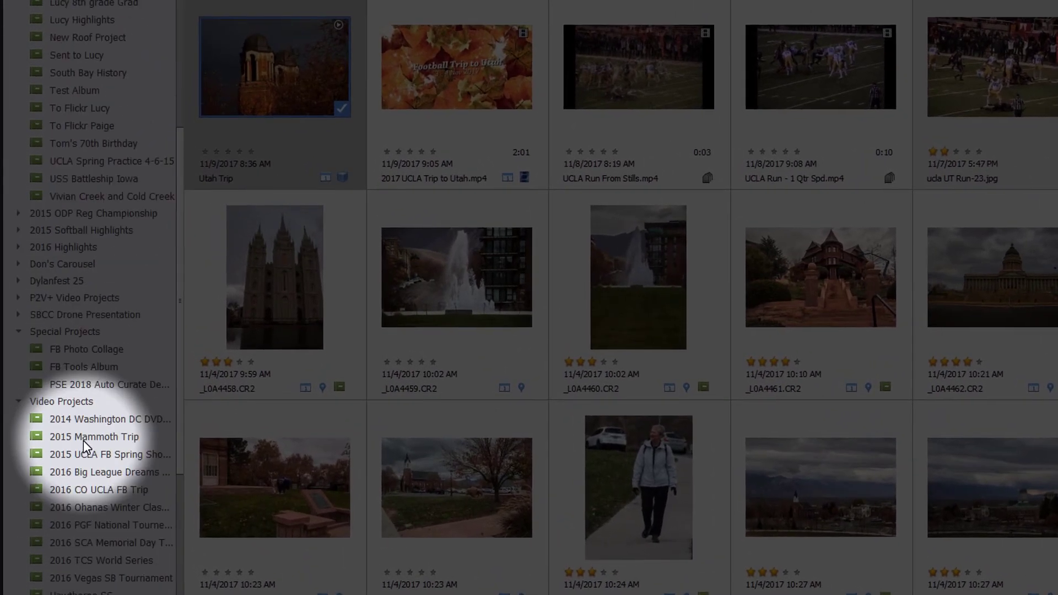
scroll(84, 441, down, 3)
scroll(90, 448, down, 5)
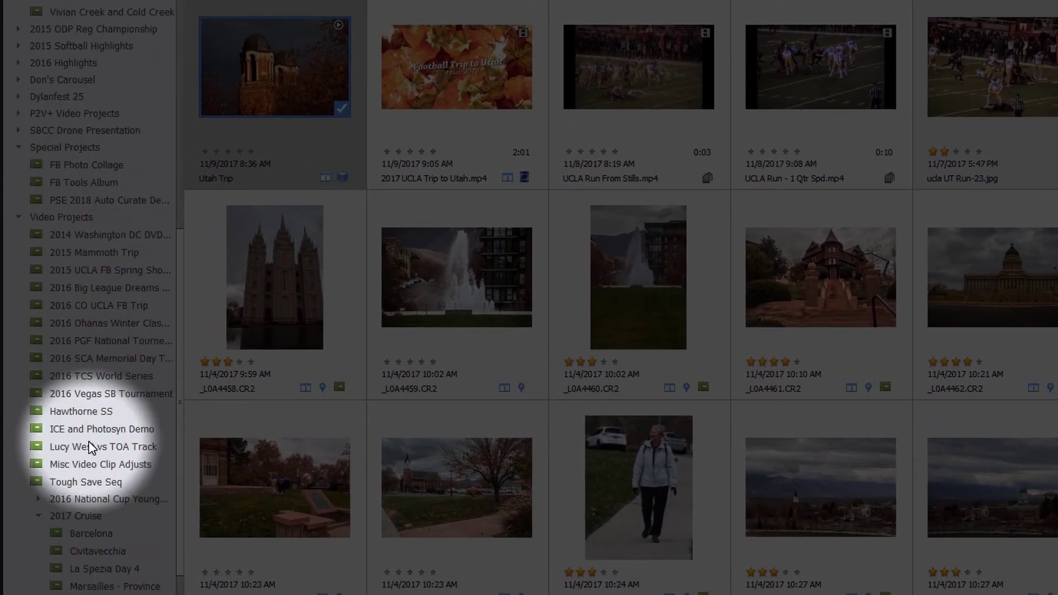
scroll(91, 450, down, 1)
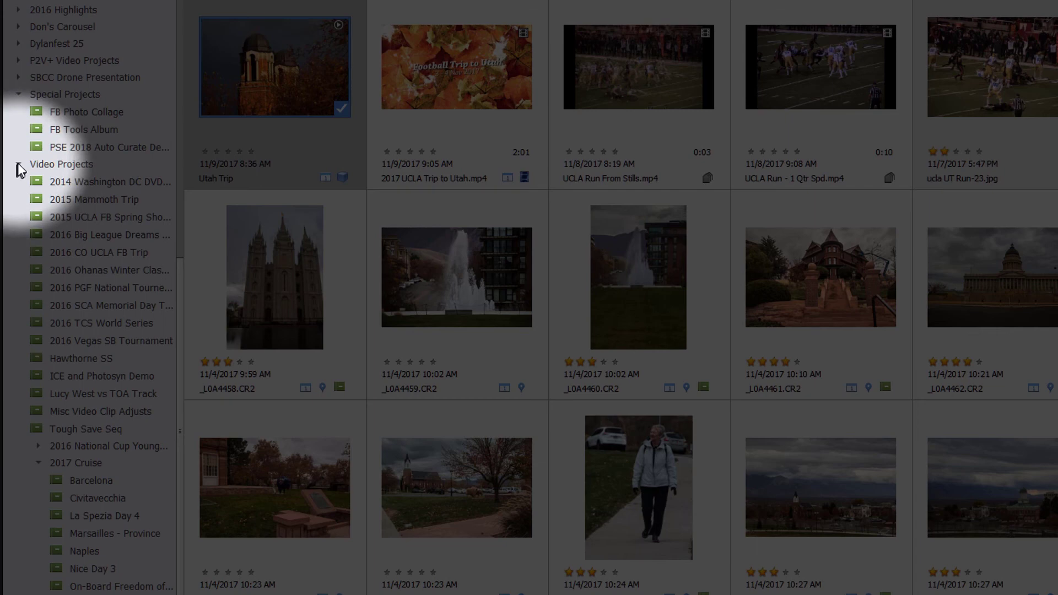
scroll(19, 165, up, 15)
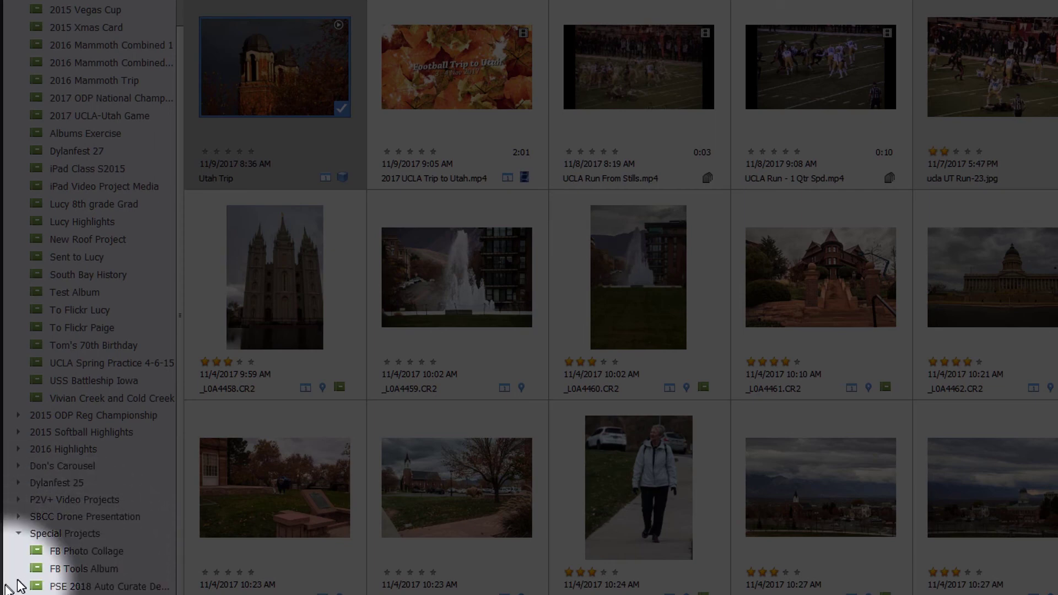
click(34, 584)
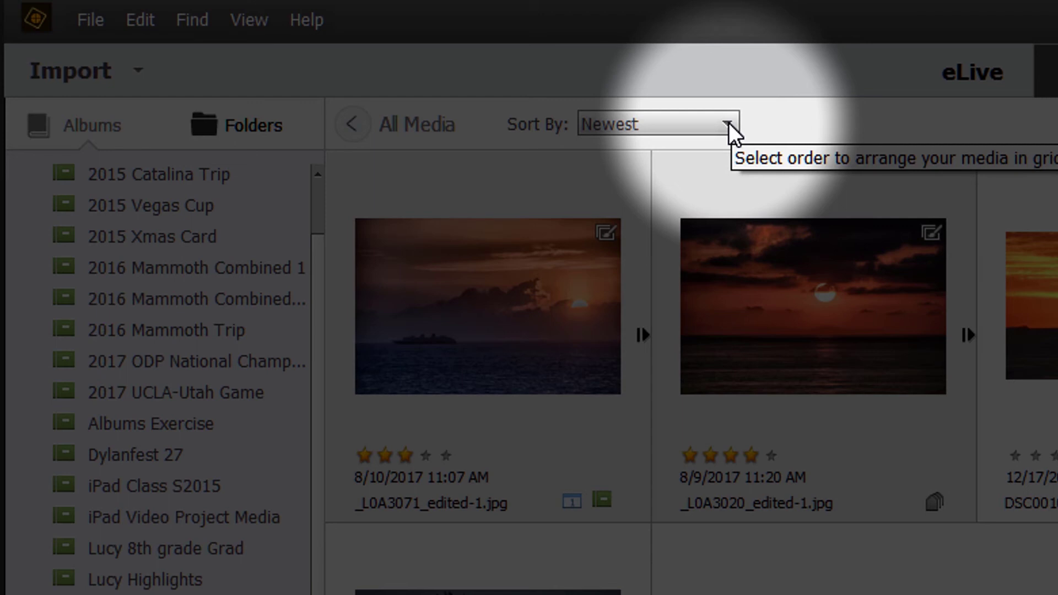
Step: Sort the album by Album Order, then view the seventh photo, the palm-tree silhouette, enlarged
click(730, 131)
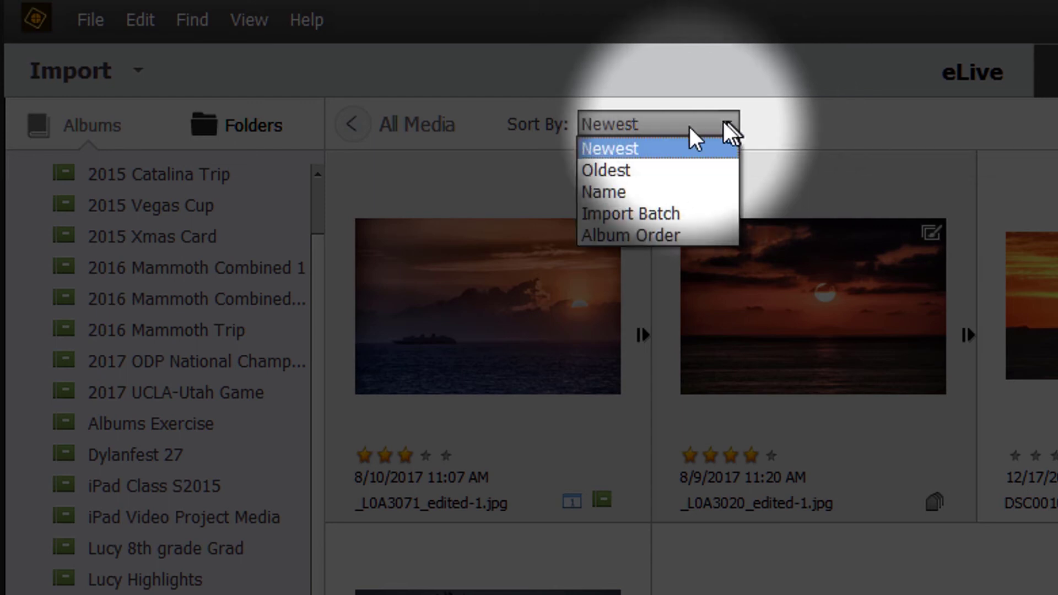
click(620, 240)
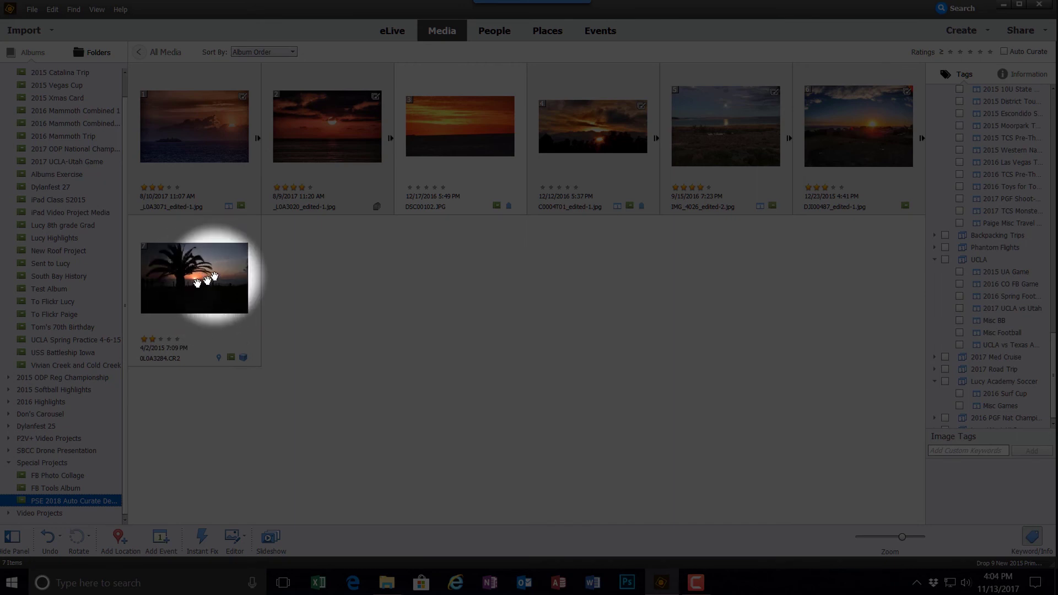
double_click(195, 282)
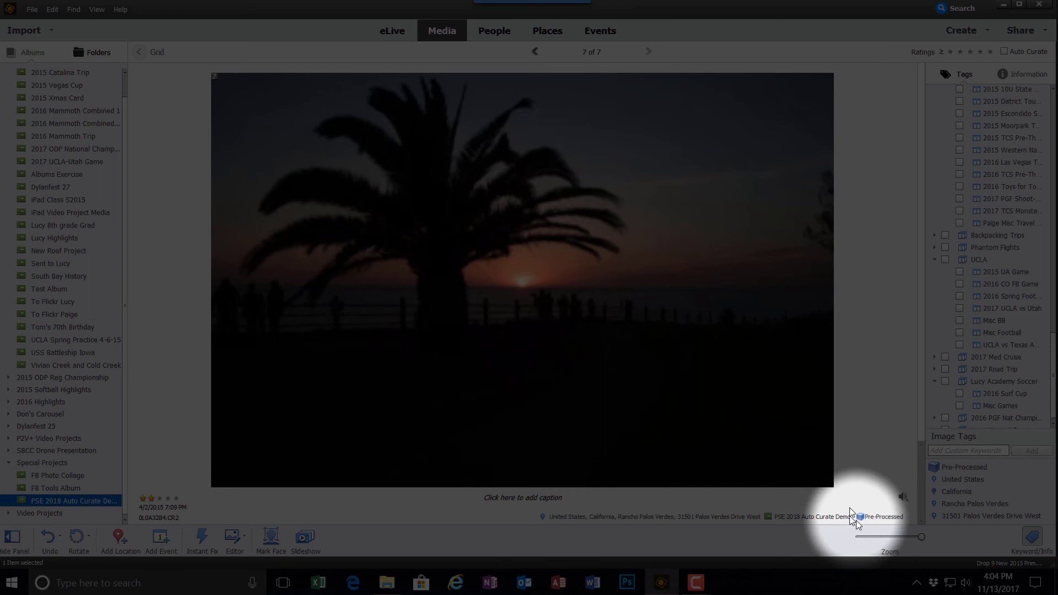
Step: Enlarge the grid thumbnails and drag the palm-tree silhouette from seventh to first place
click(897, 537)
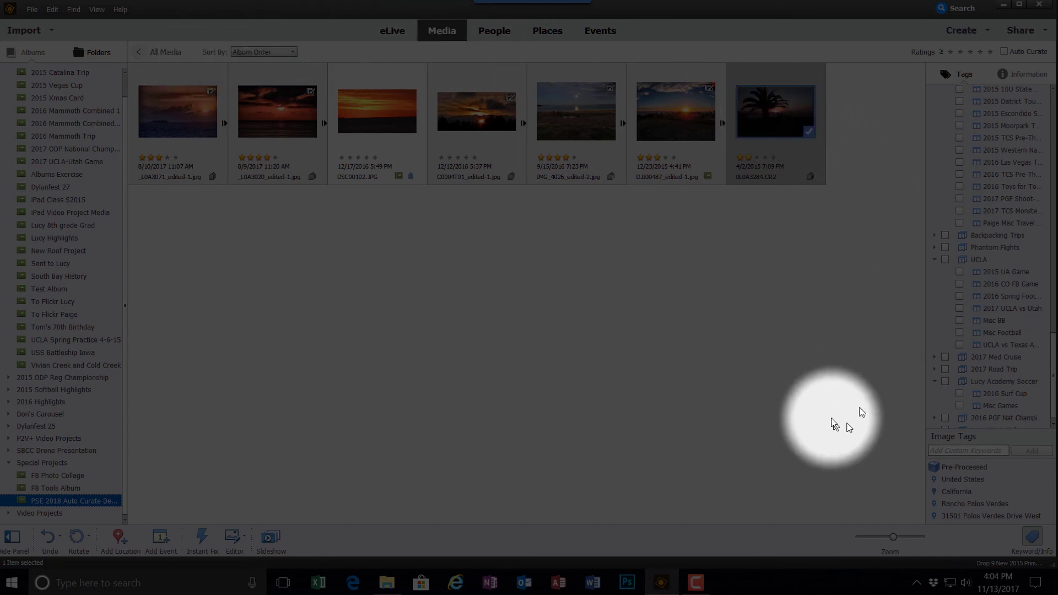
click(906, 536)
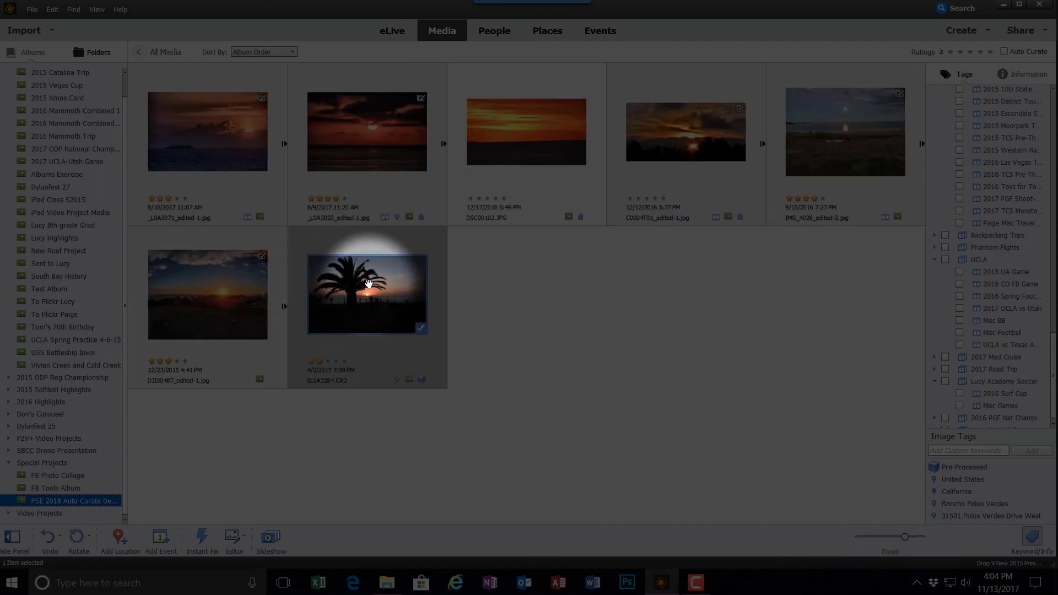
drag(362, 276, 143, 133)
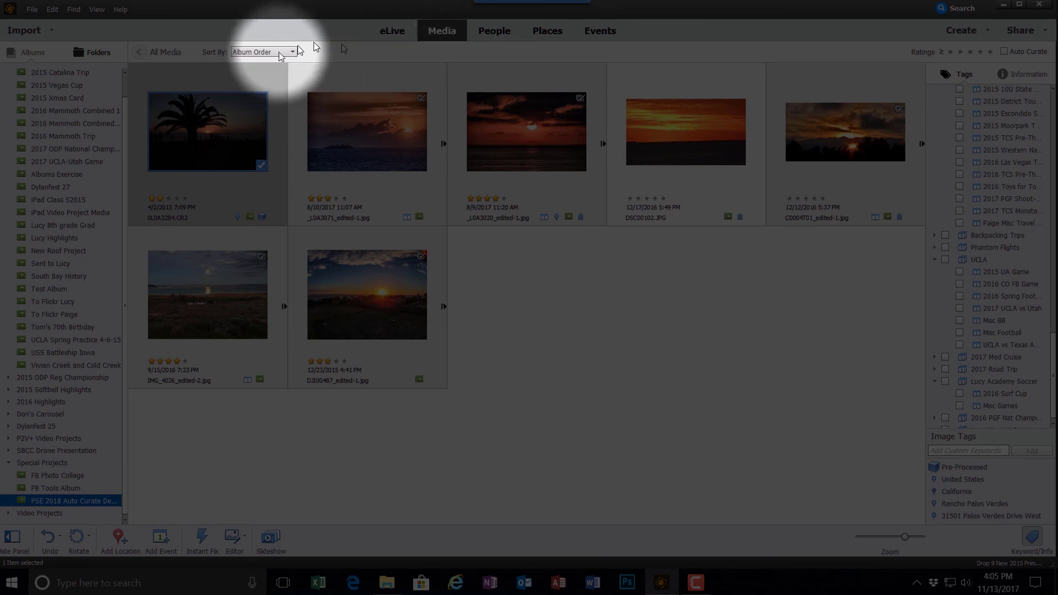
Step: Return to the All Media library and scroll through the November 2017 photos and videos
click(160, 57)
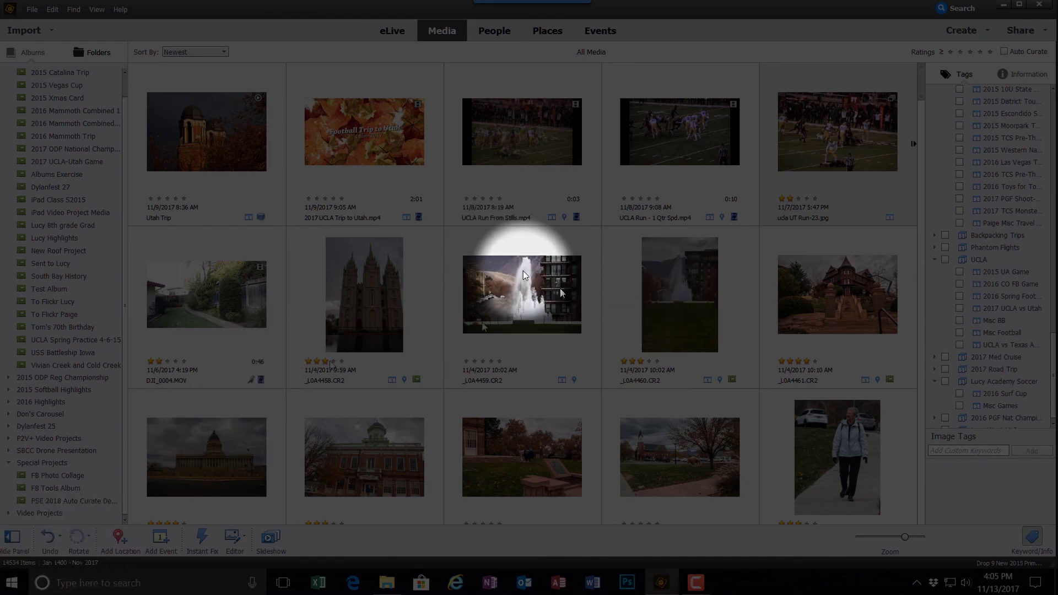
scroll(550, 282, down, 5)
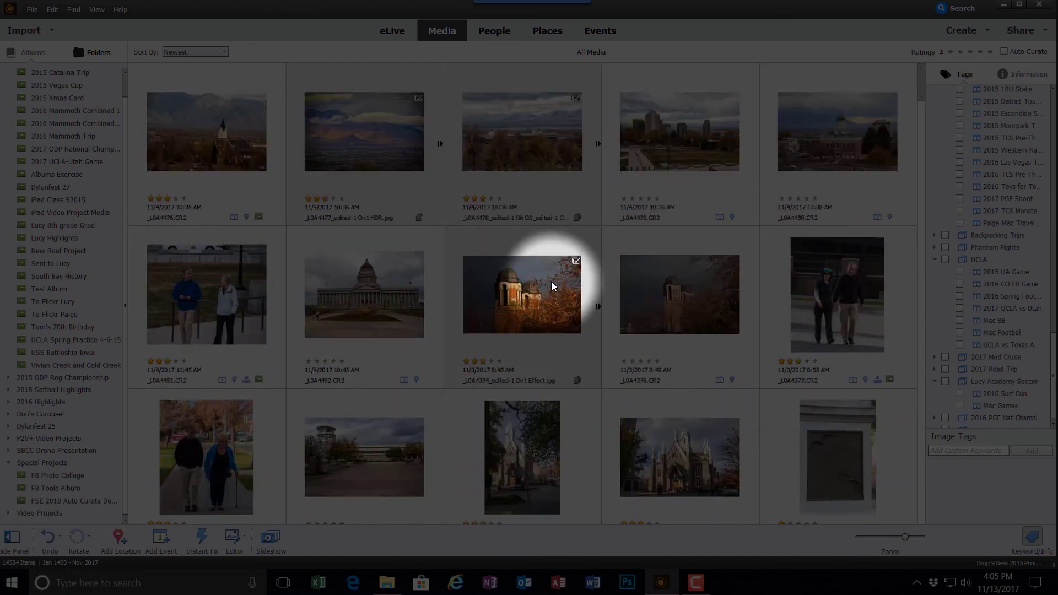
scroll(551, 282, up, 5)
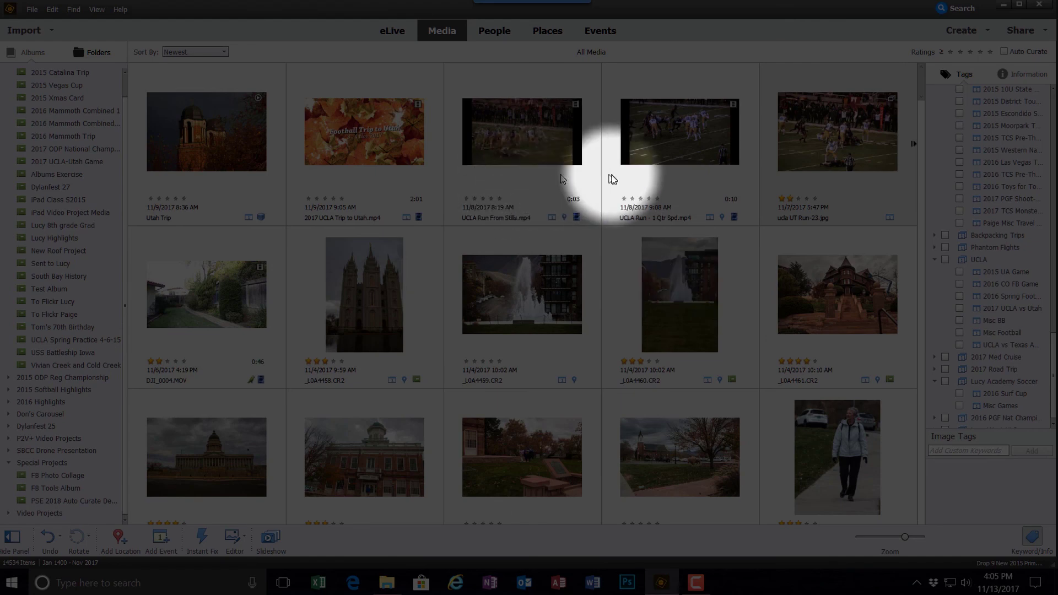